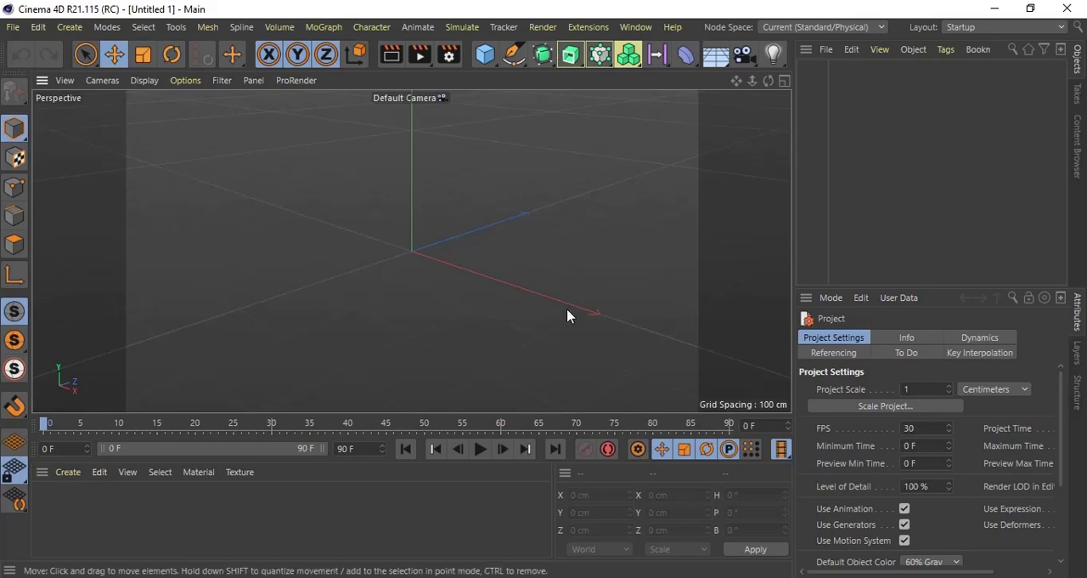
# Step: Add a cube primitive to the scene and name it Rubik Cube
pyautogui.click(485, 55)
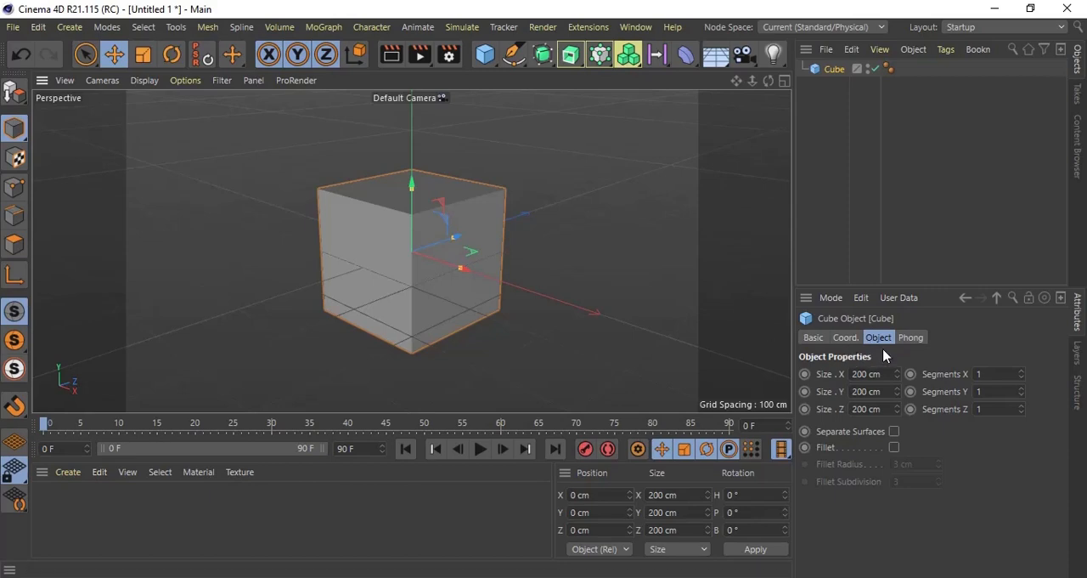
pyautogui.click(817, 338)
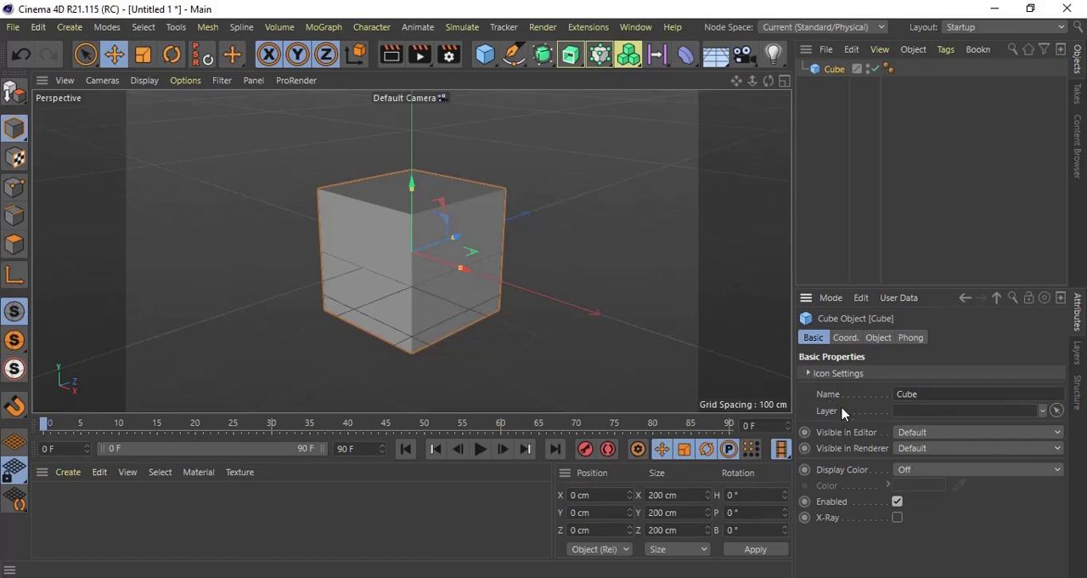
pyautogui.click(915, 395)
pyautogui.doubleClick(925, 395)
pyautogui.click(926, 397)
pyautogui.write('Rubik')
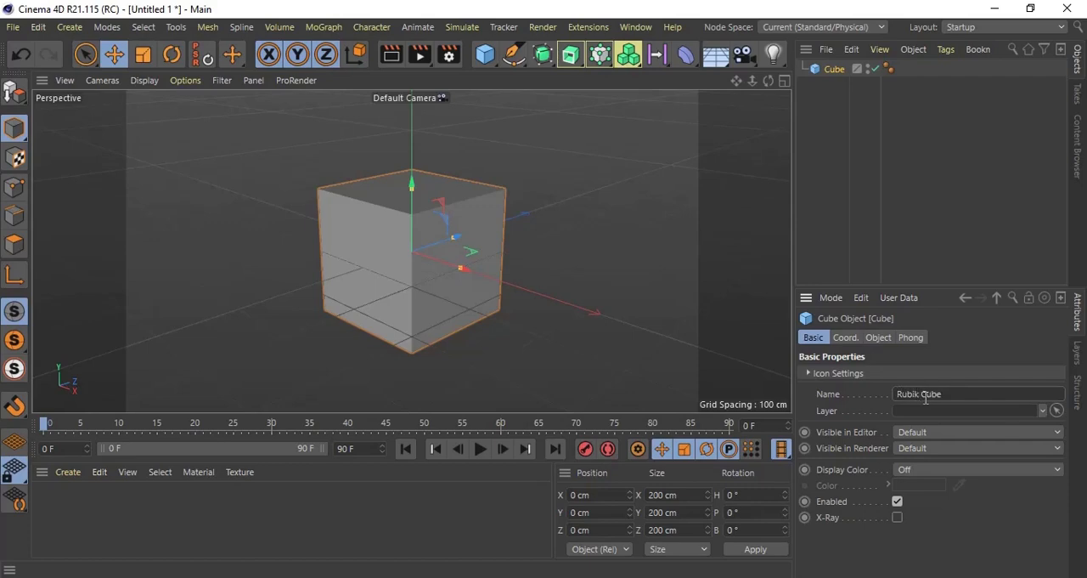
pyautogui.press('Return')
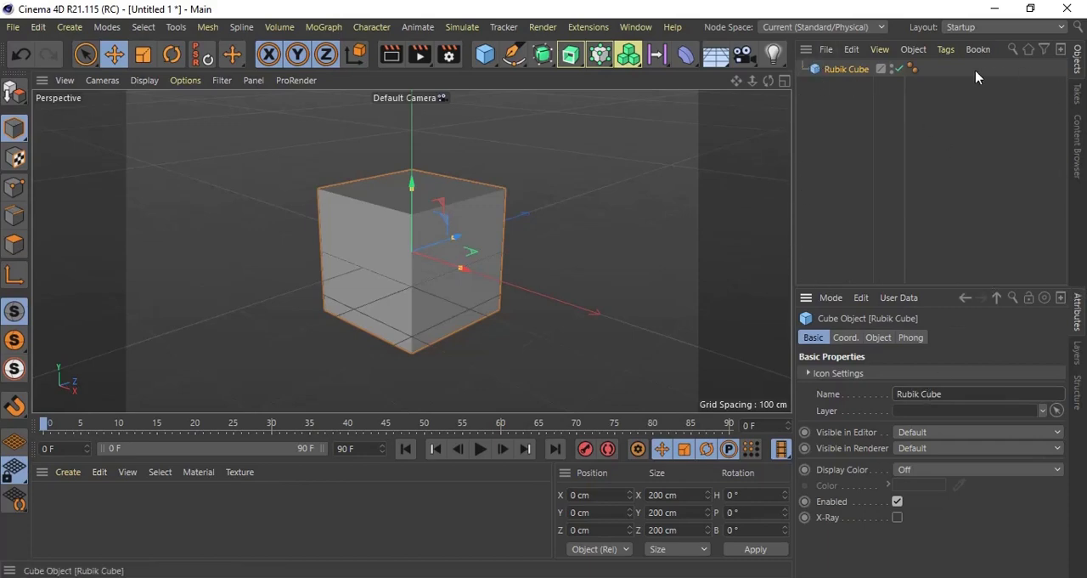
# Step: Rename the Rubik Cube object to Cube in the object list
pyautogui.doubleClick(849, 71)
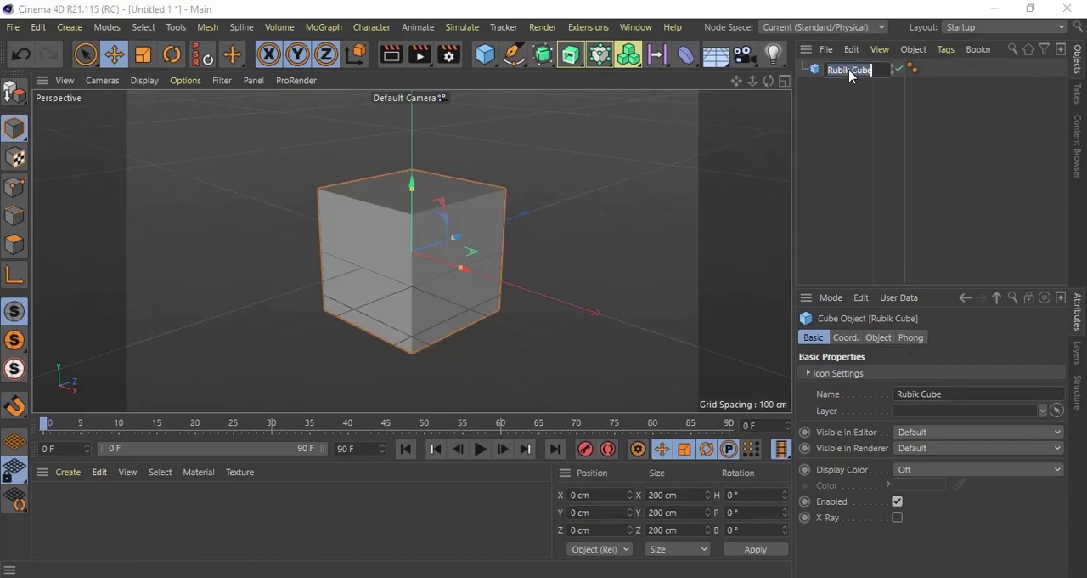
pyautogui.write('Cube')
pyautogui.press('Return')
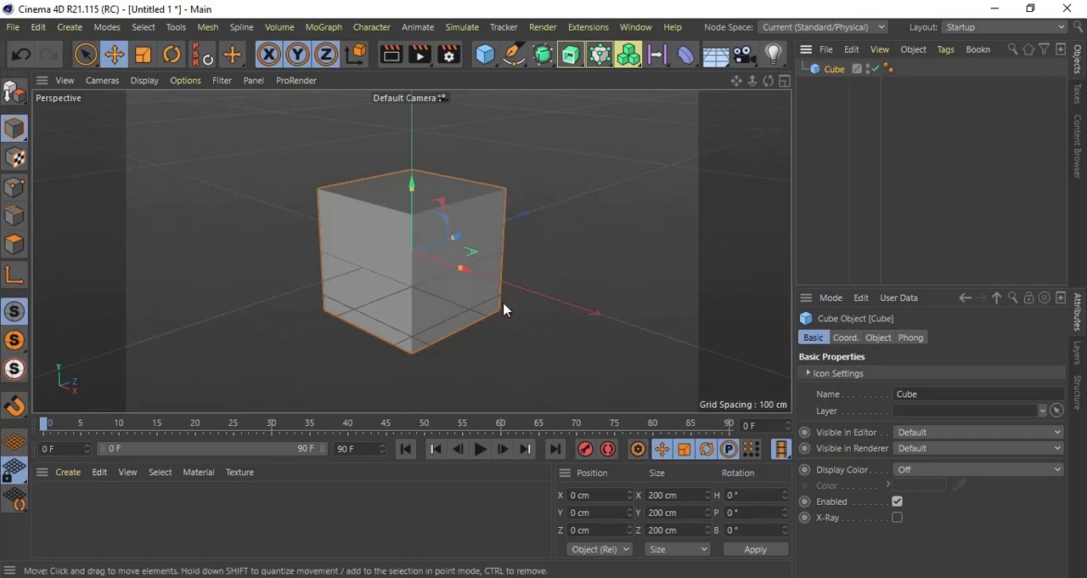
# Step: Set the cube's Display Color to On and preview it by rendering the active view, returning to the editor display
pyautogui.click(917, 473)
pyautogui.click(921, 524)
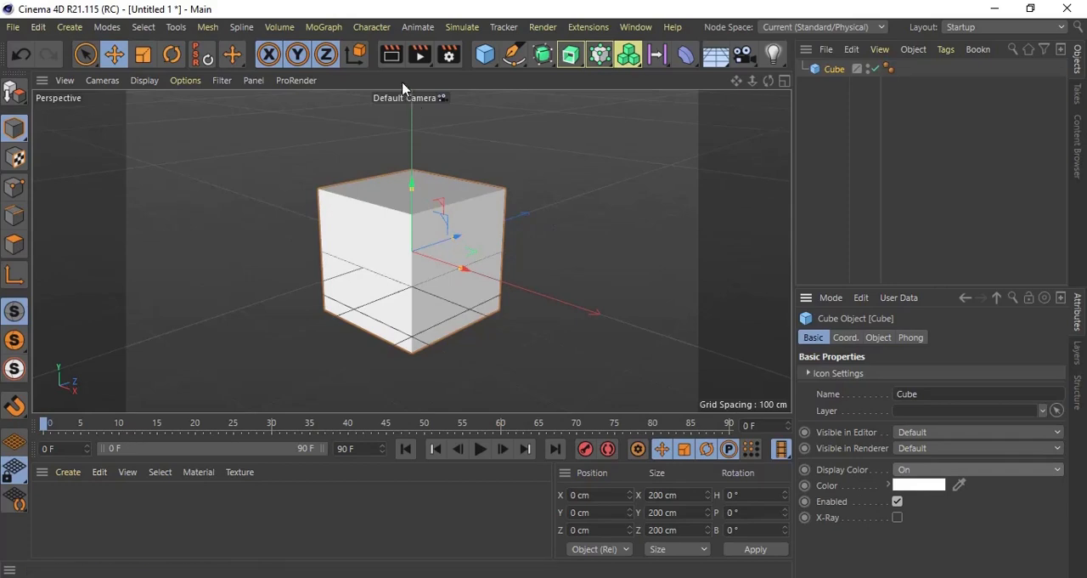
pyautogui.click(392, 56)
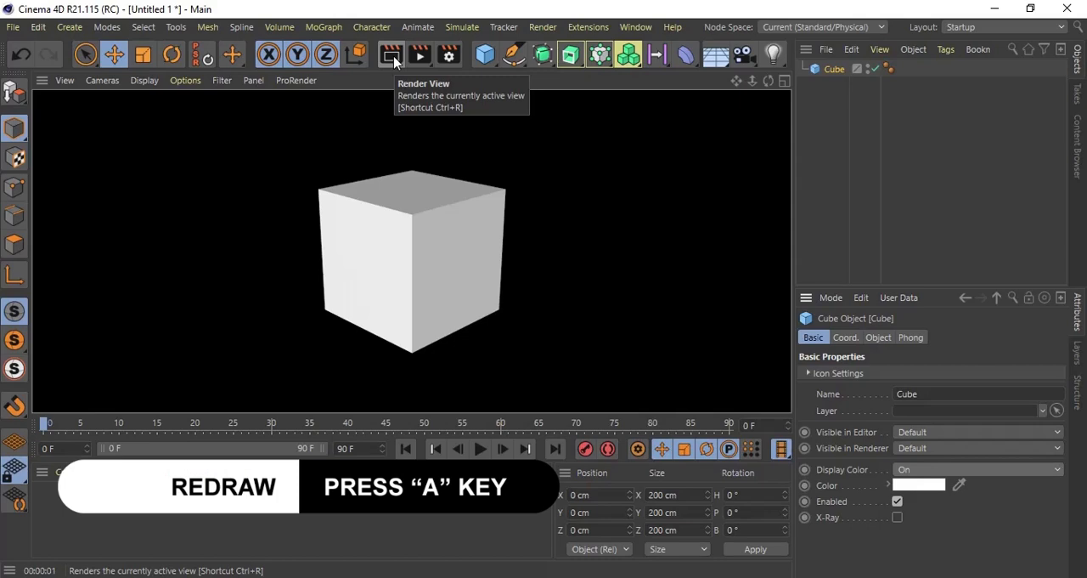
pyautogui.press('a')
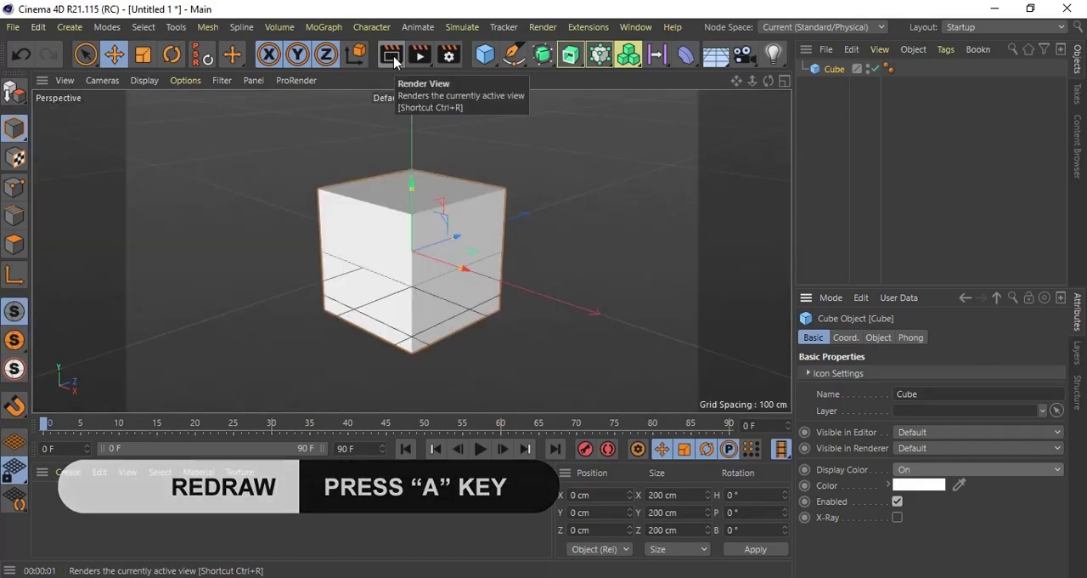
# Step: Open and cancel the display color picker, try Automatic, and set the cube's Display Color back to Off
pyautogui.click(914, 489)
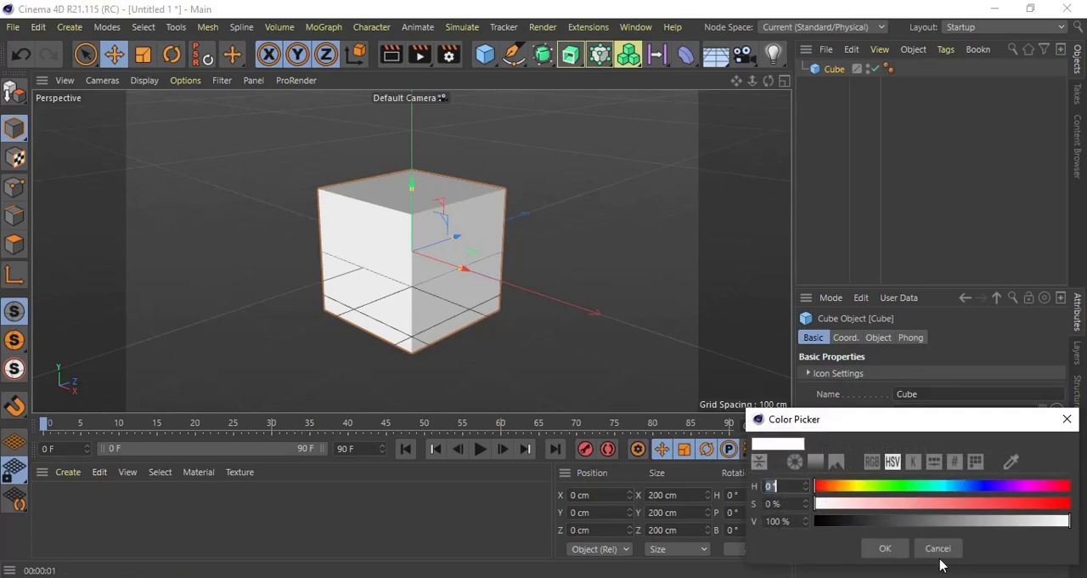
pyautogui.click(940, 550)
pyautogui.click(918, 472)
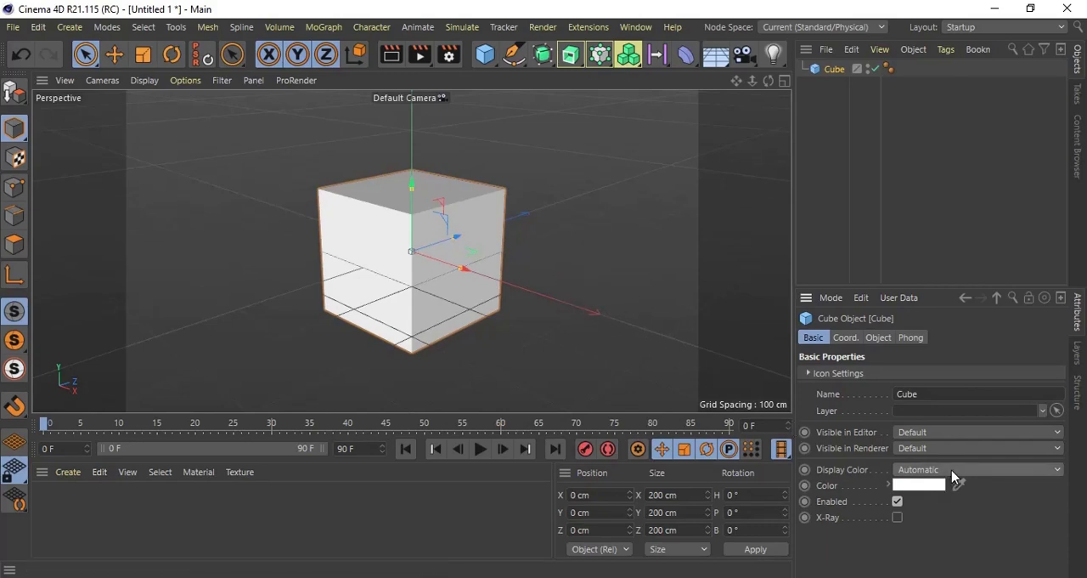
pyautogui.click(1061, 474)
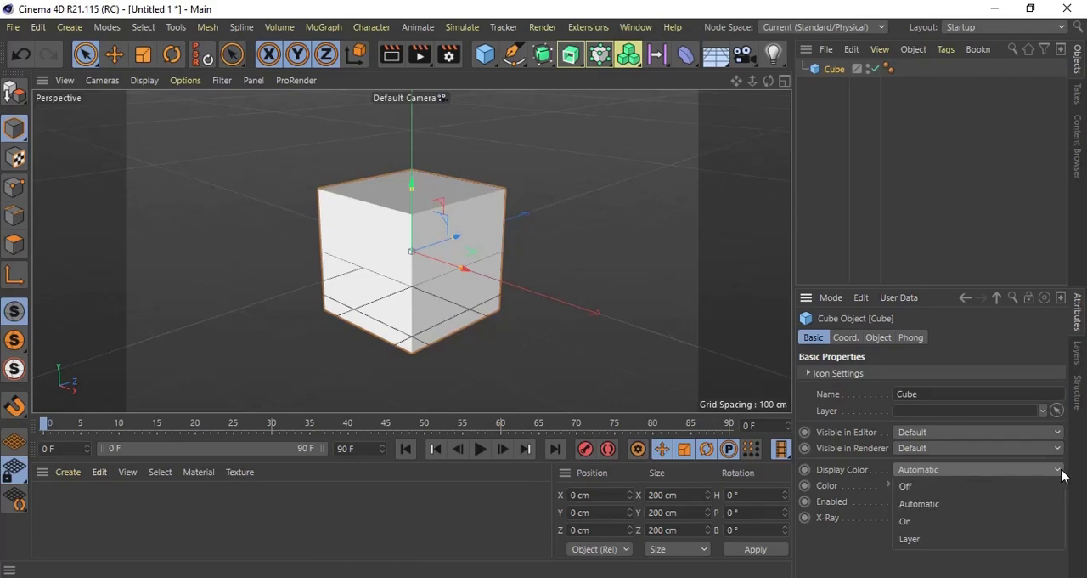
pyautogui.click(974, 490)
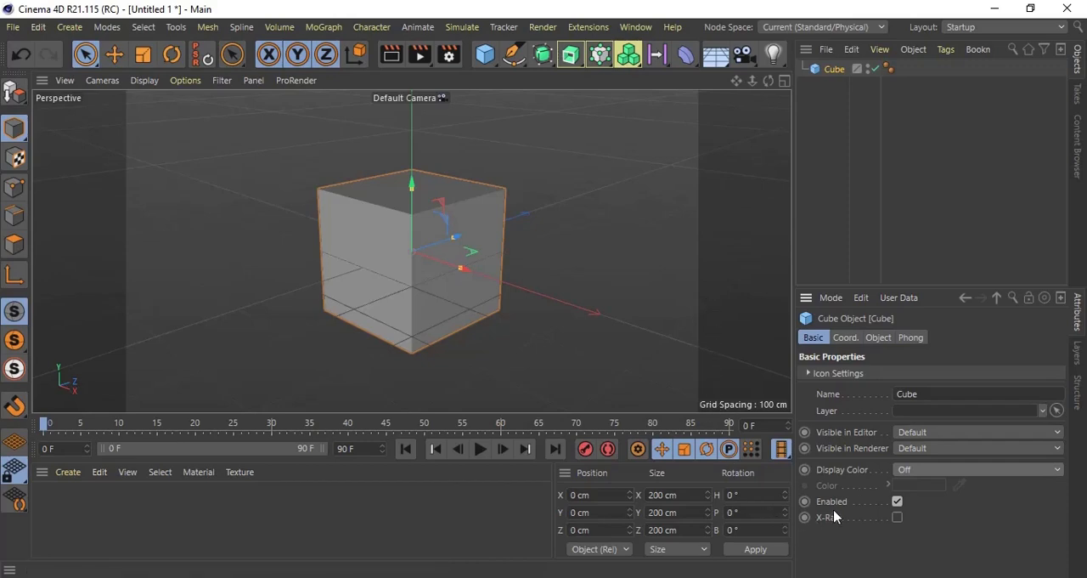
# Step: Disable and re-enable the cube, and turn on its X-Ray display
pyautogui.click(896, 502)
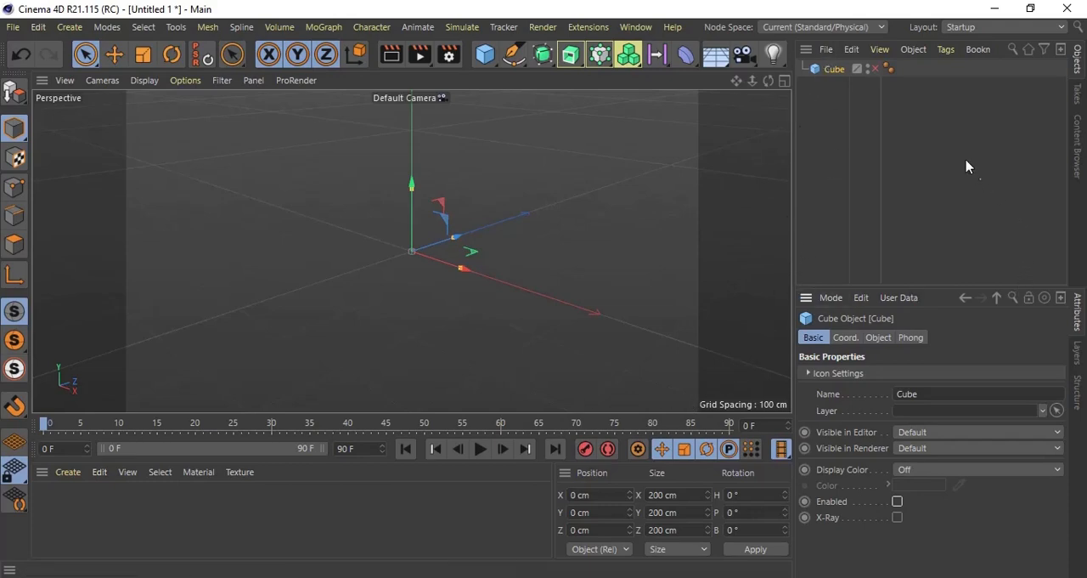
pyautogui.click(873, 69)
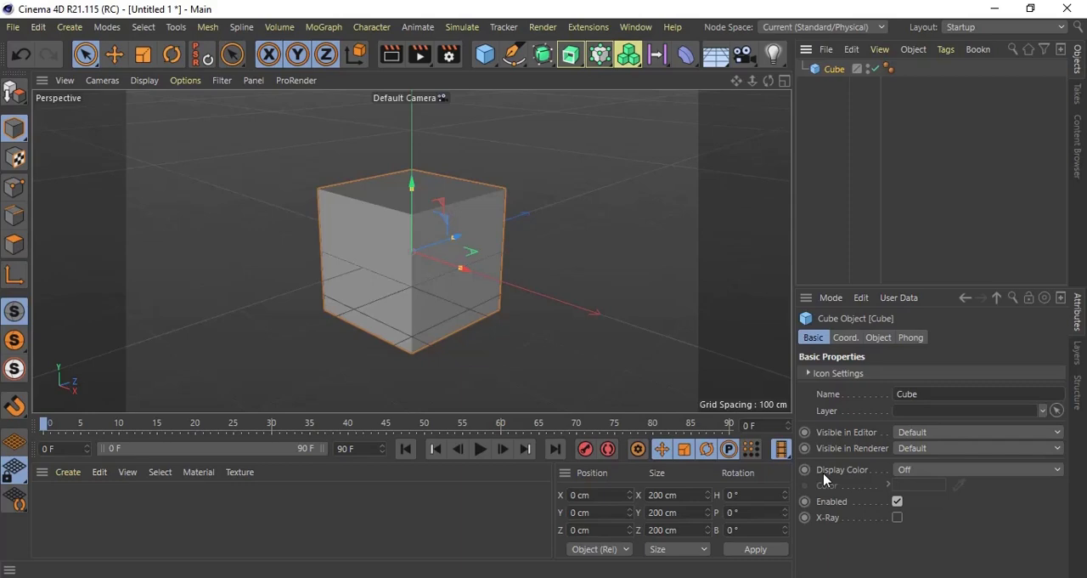
pyautogui.click(897, 517)
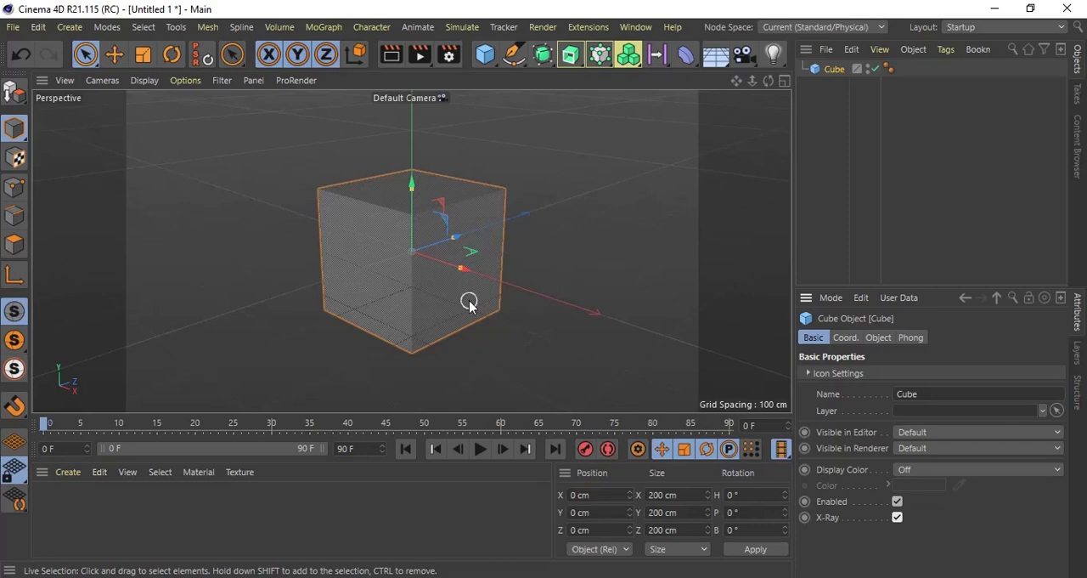
# Step: Add a second cube, move it about 124 cm in the negative X direction and turn on its X-Ray display
pyautogui.keyDown('alt'); pyautogui.moveTo(427, 272); pyautogui.dragTo(501, 280); pyautogui.keyUp('alt')
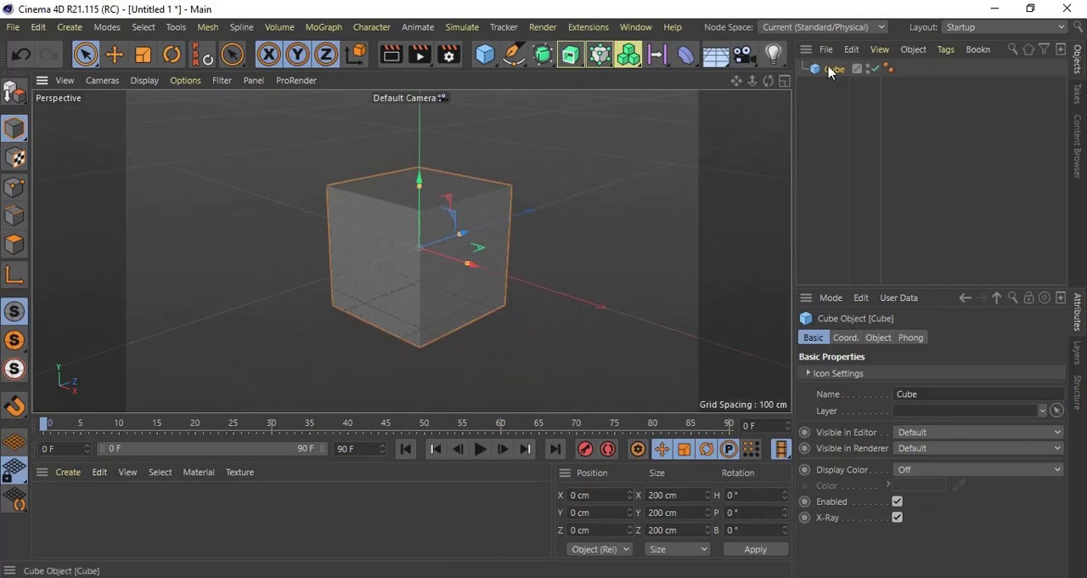
pyautogui.click(485, 53)
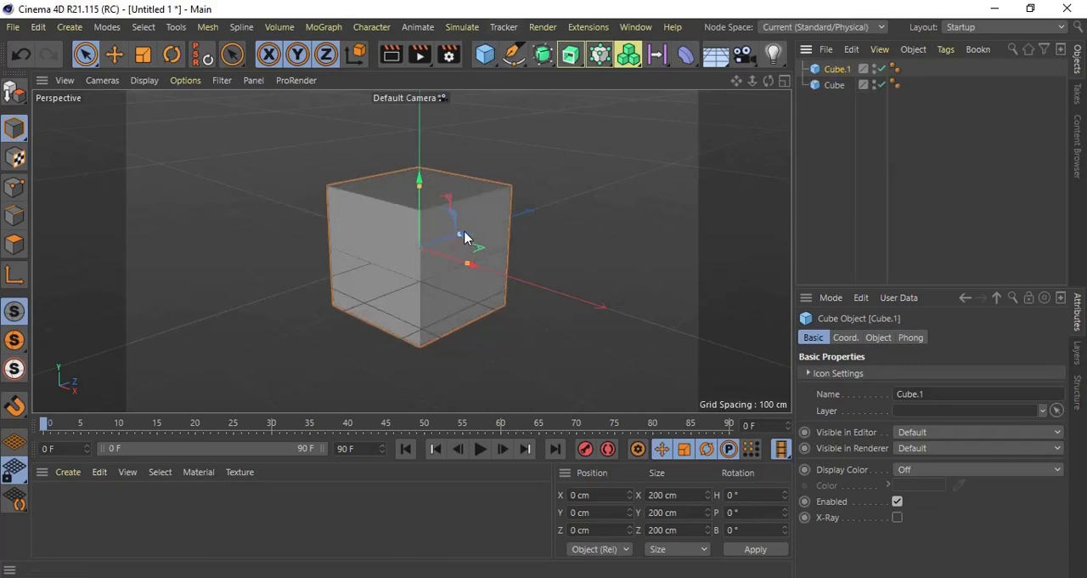
pyautogui.moveTo(476, 269); pyautogui.dragTo(420, 249)
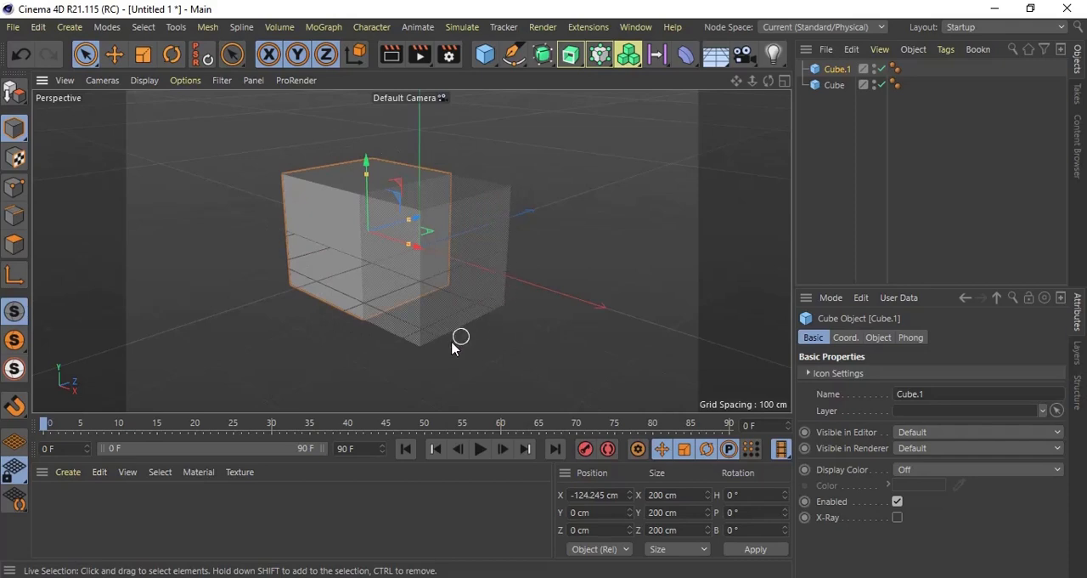
pyautogui.click(897, 517)
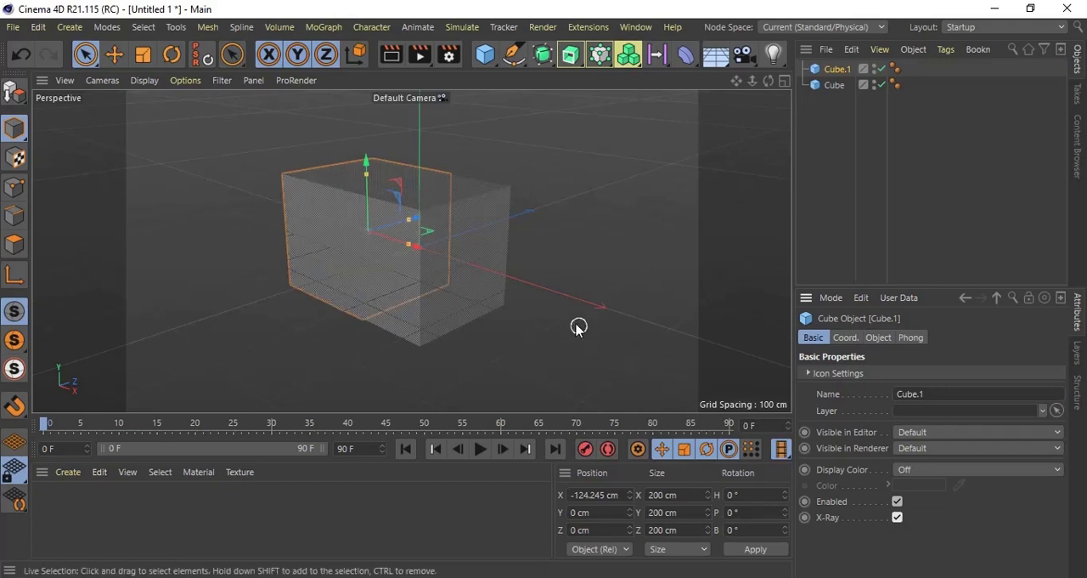
# Step: Delete the second cube, Cube.1, from the scene
pyautogui.click(840, 85)
pyautogui.click(835, 127)
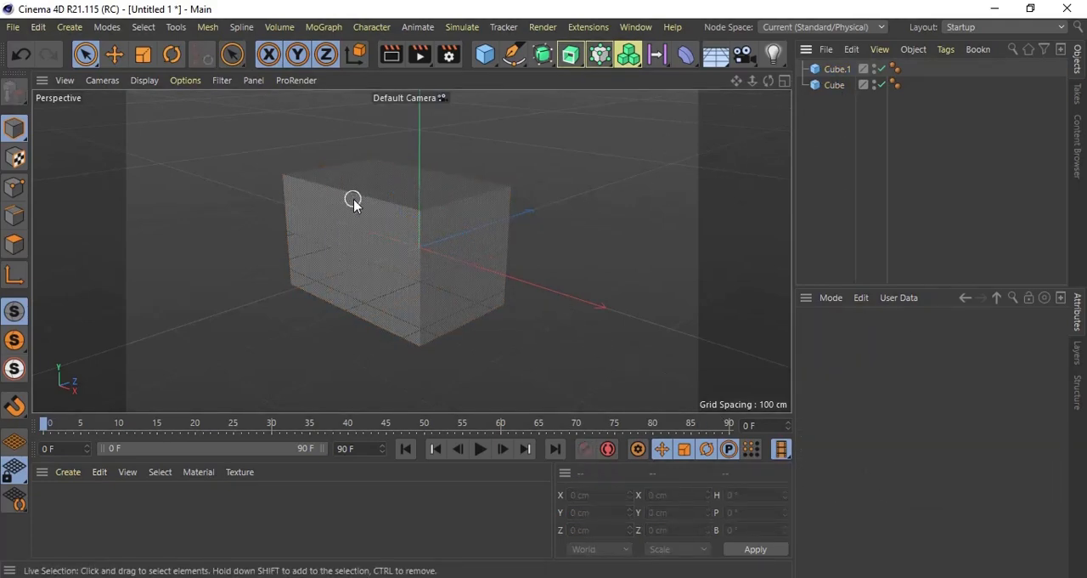
pyautogui.click(838, 71)
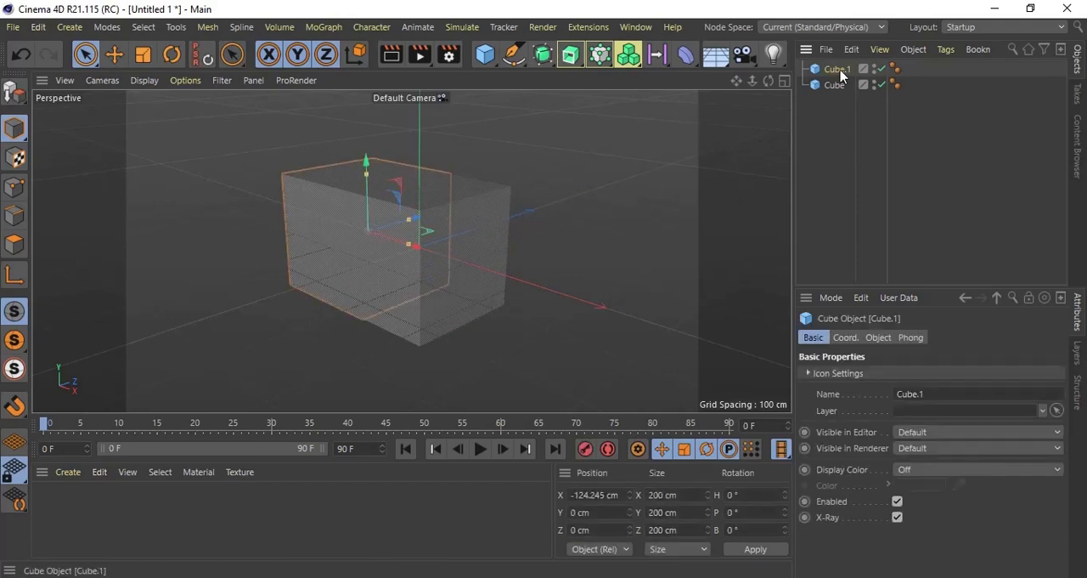
pyautogui.press('Delete')
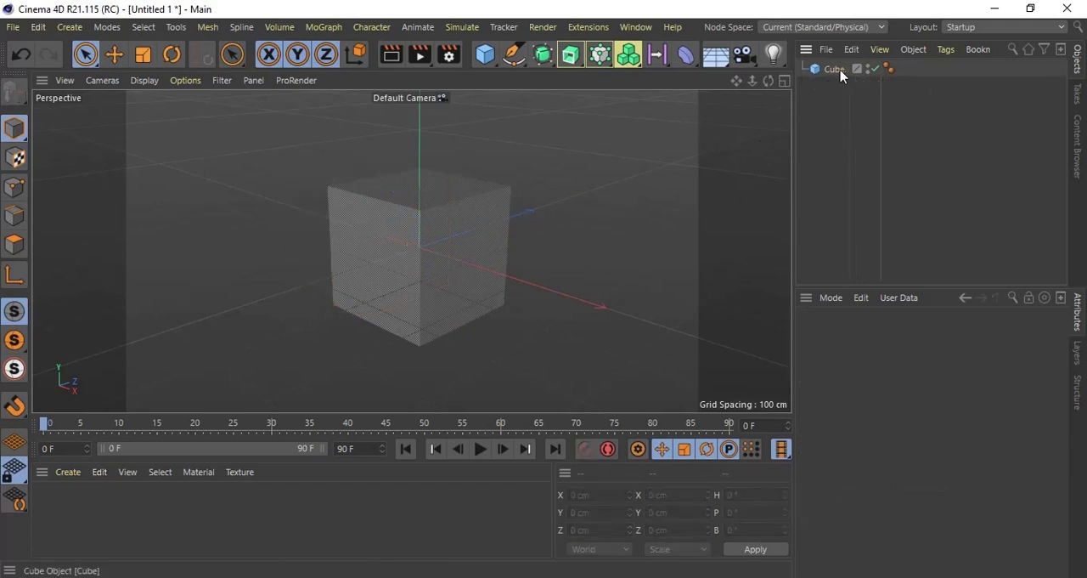
# Step: Select the remaining cube and view its coordinates and object properties
pyautogui.click(841, 71)
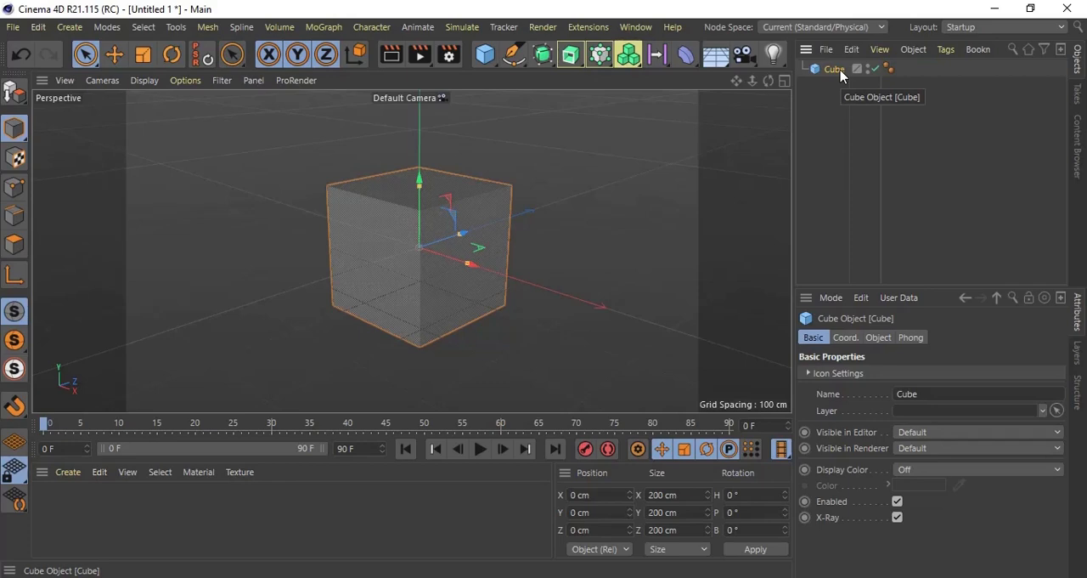
pyautogui.click(847, 344)
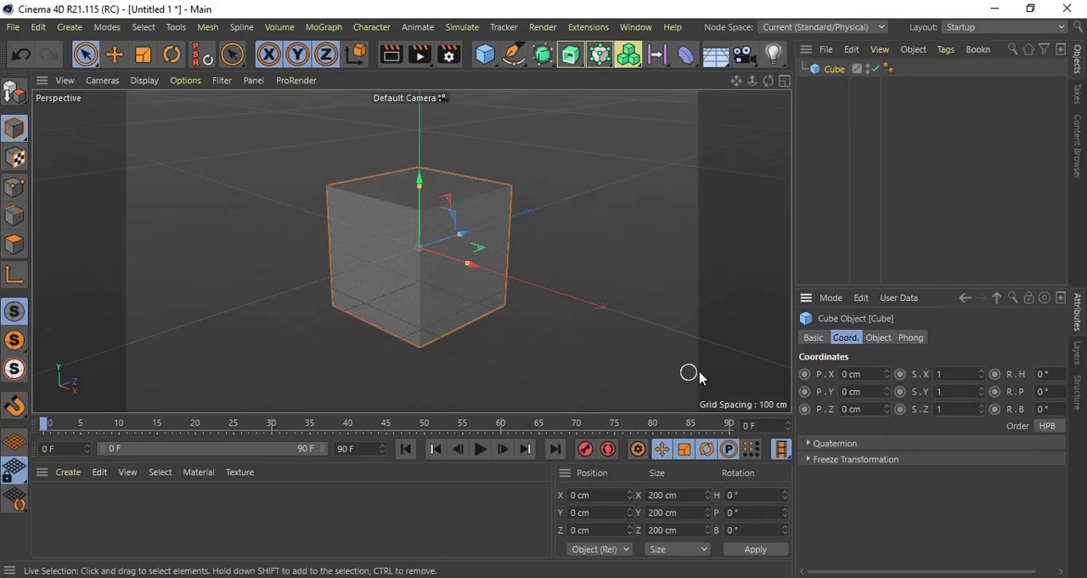
pyautogui.click(877, 337)
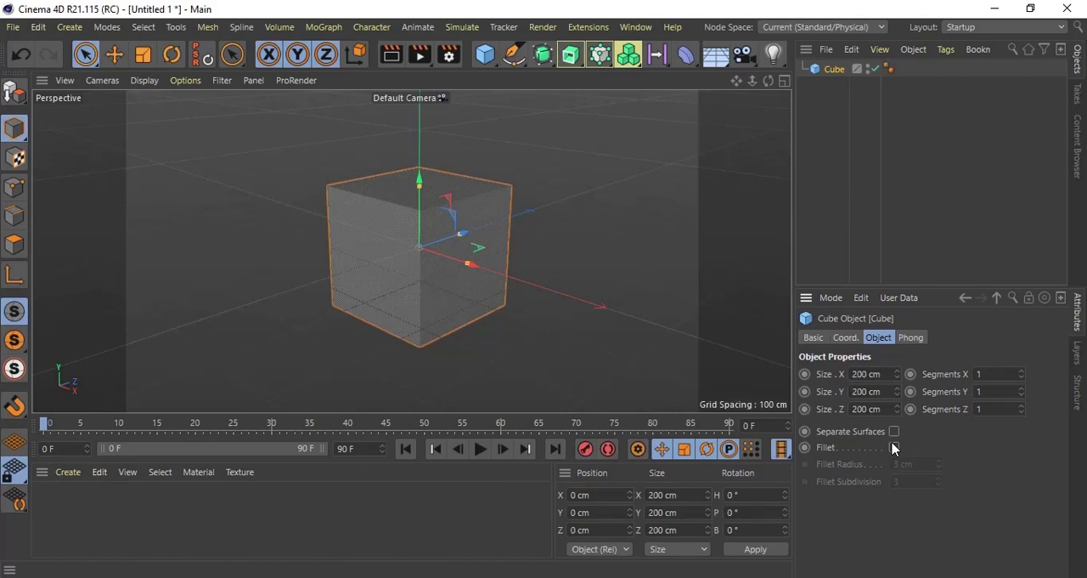
# Step: Disable the cube and add a cone primitive to the scene
pyautogui.click(875, 70)
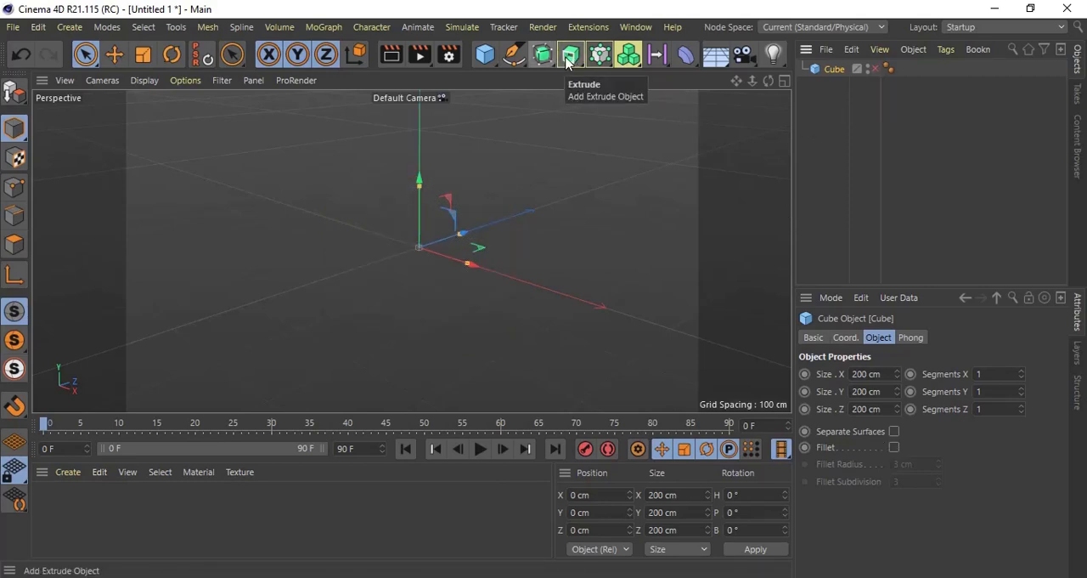
pyautogui.click(484, 55)
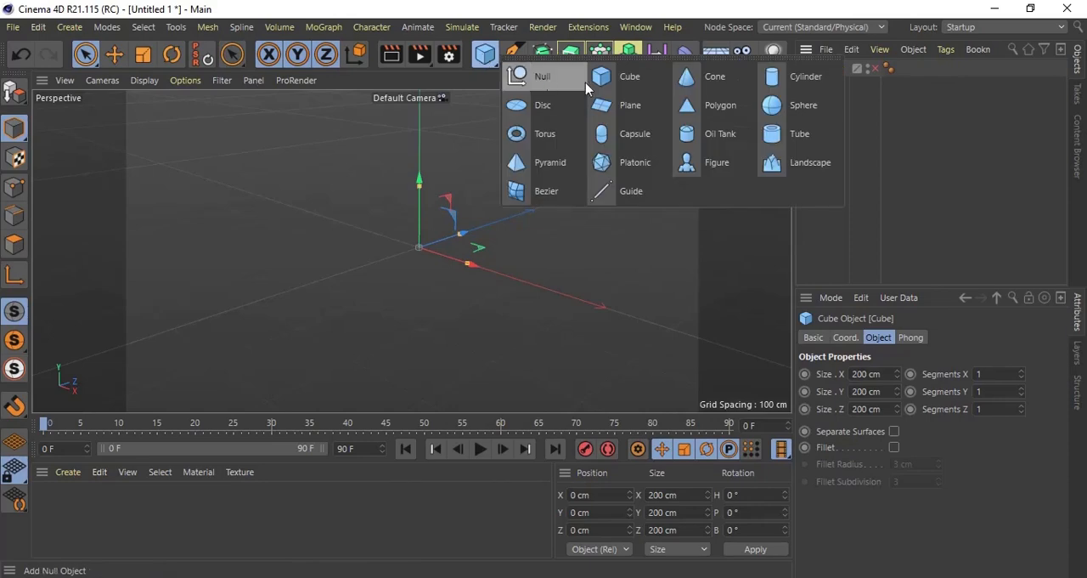
pyautogui.click(703, 78)
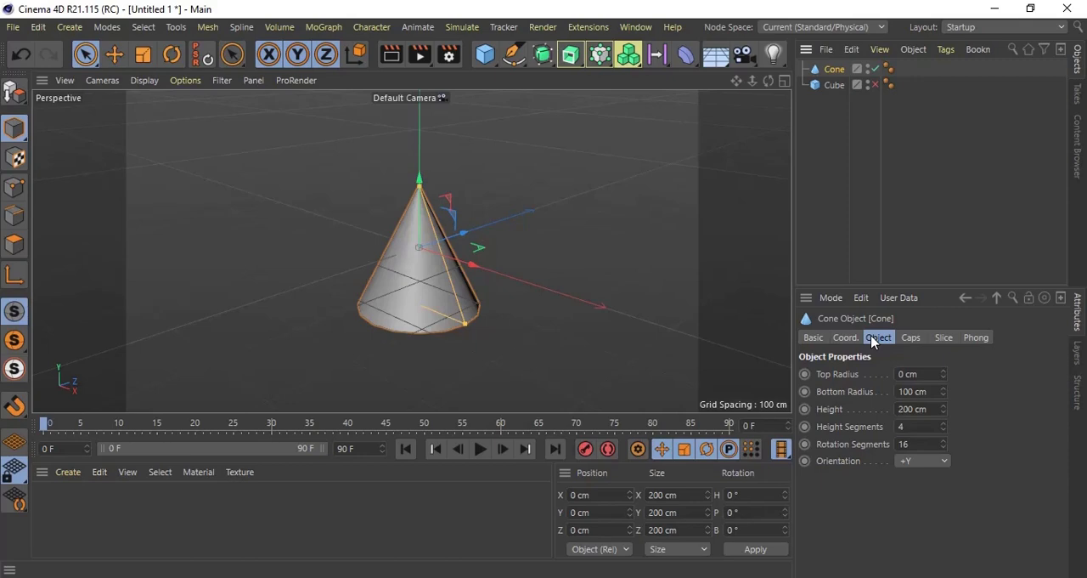
# Step: Compare the cube's object properties with the cone's, and set the cone's top radius to 5 cm
pyautogui.click(844, 86)
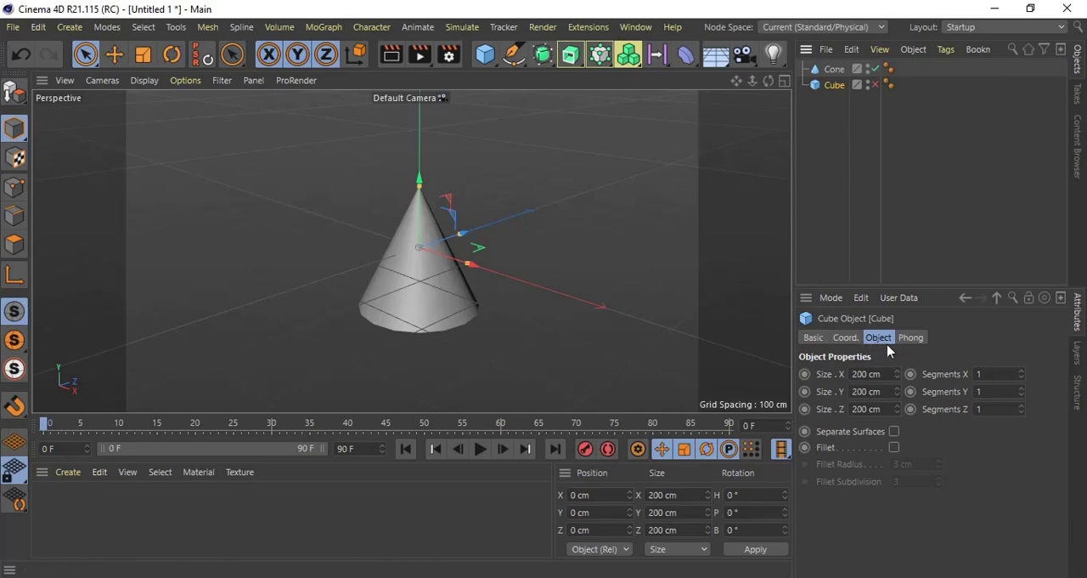
pyautogui.click(836, 70)
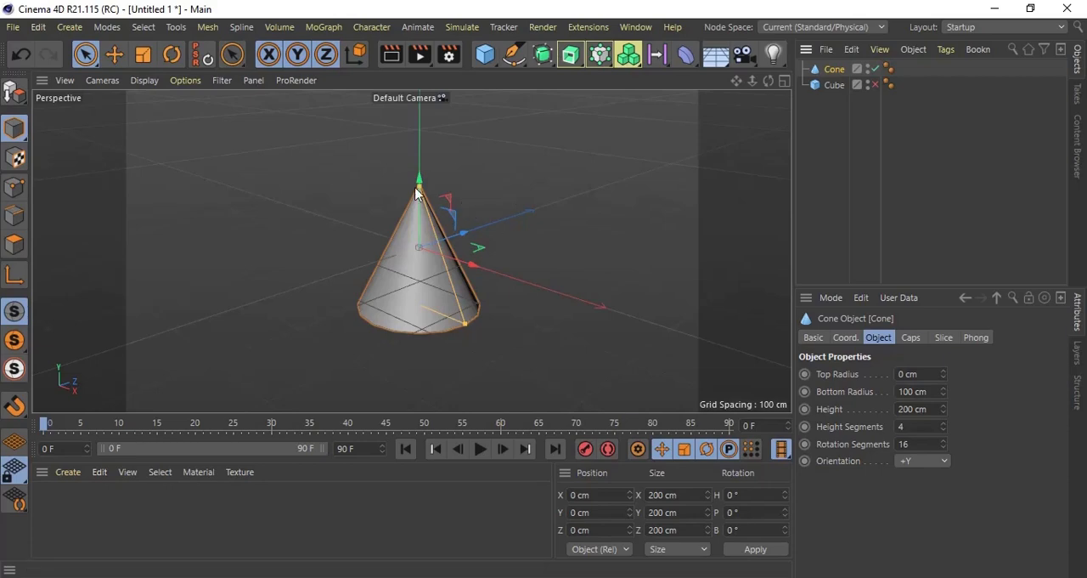
pyautogui.doubleClick(907, 376)
pyautogui.write('5')
pyautogui.press('Return')
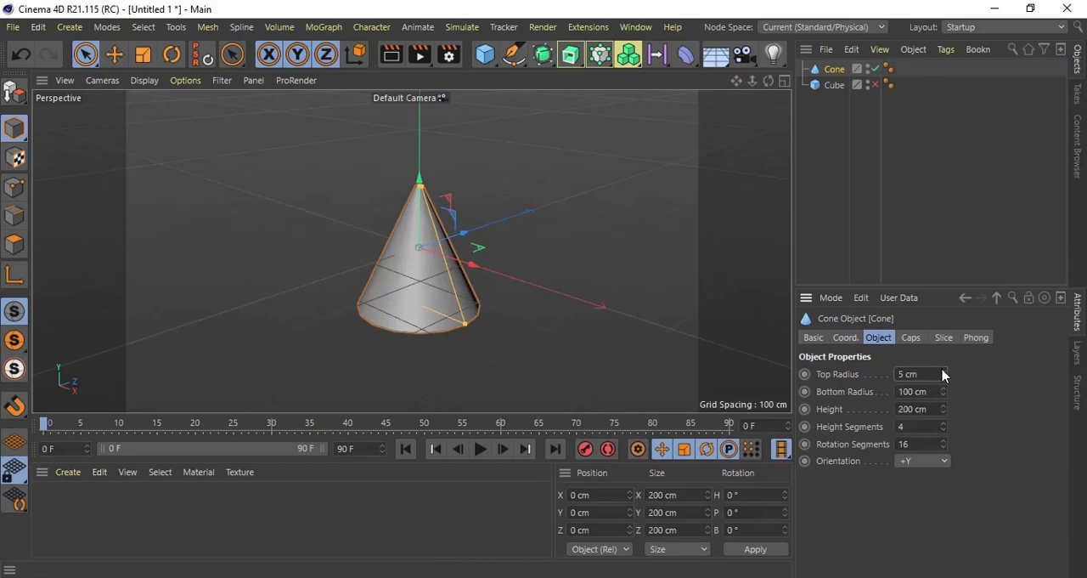
# Step: Set the cone's top radius to 38 cm and height to 370 cm, undoing a trial bottom radius of 199 cm
pyautogui.moveTo(942, 375); pyautogui.dragTo(941, 397)
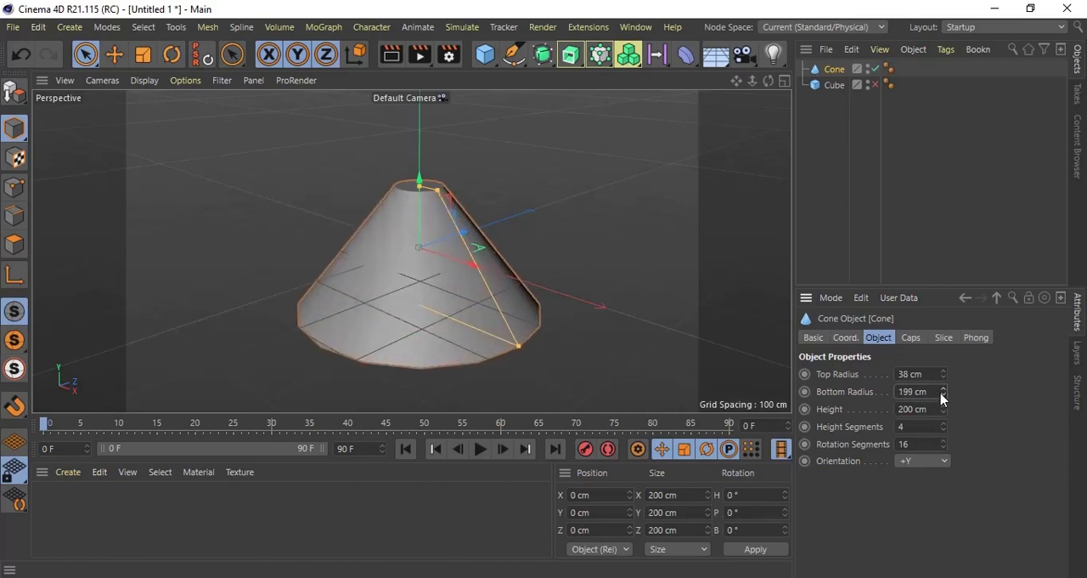
pyautogui.hotkey('ctrl', 'z')
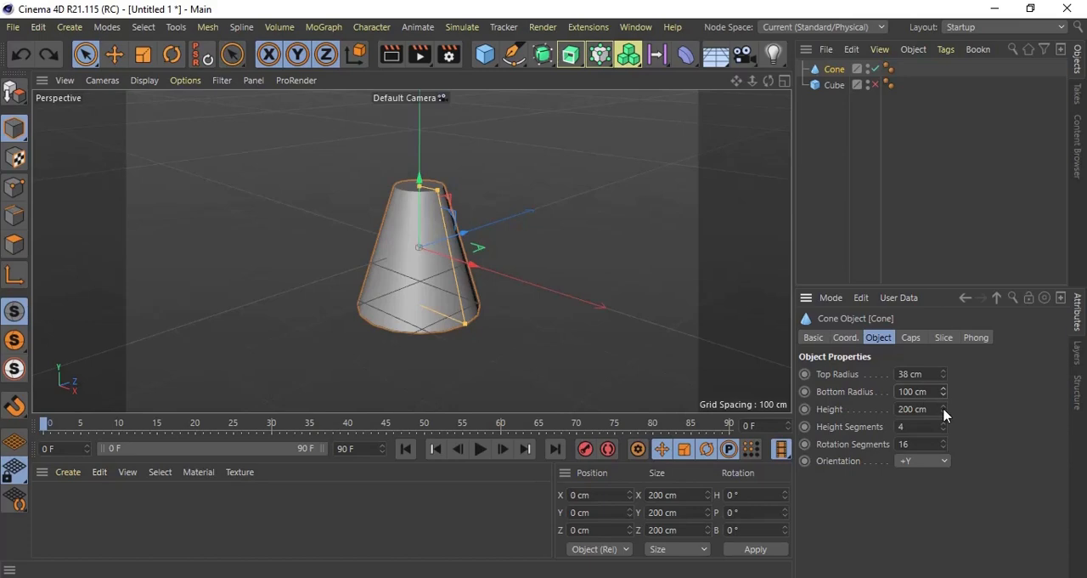
pyautogui.moveTo(944, 410); pyautogui.dragTo(946, 411)
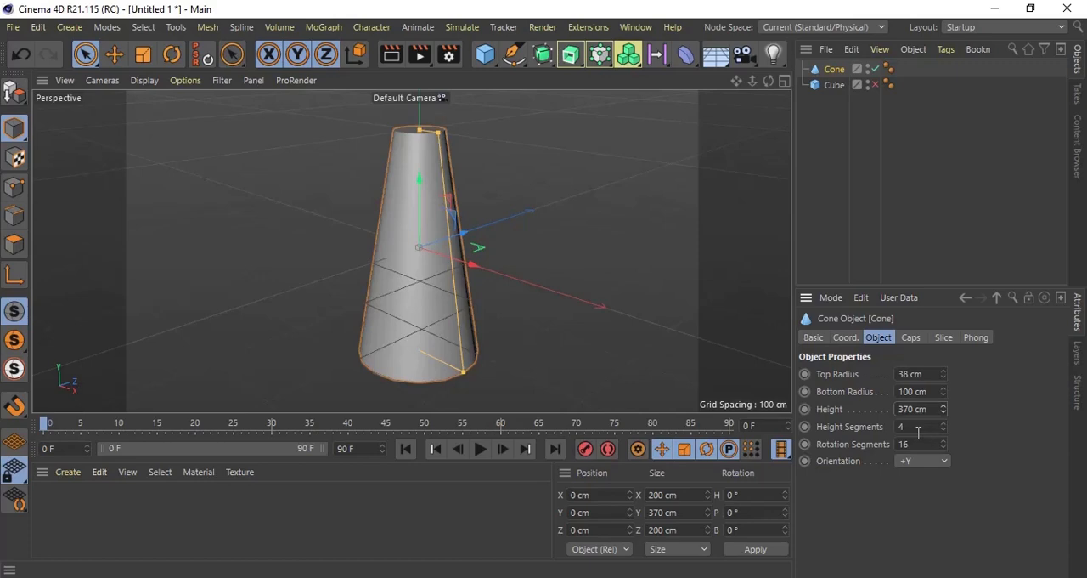
# Step: Undo the cone's last height change and turn off its caps
pyautogui.hotkey('ctrl', 'z')
pyautogui.click(910, 338)
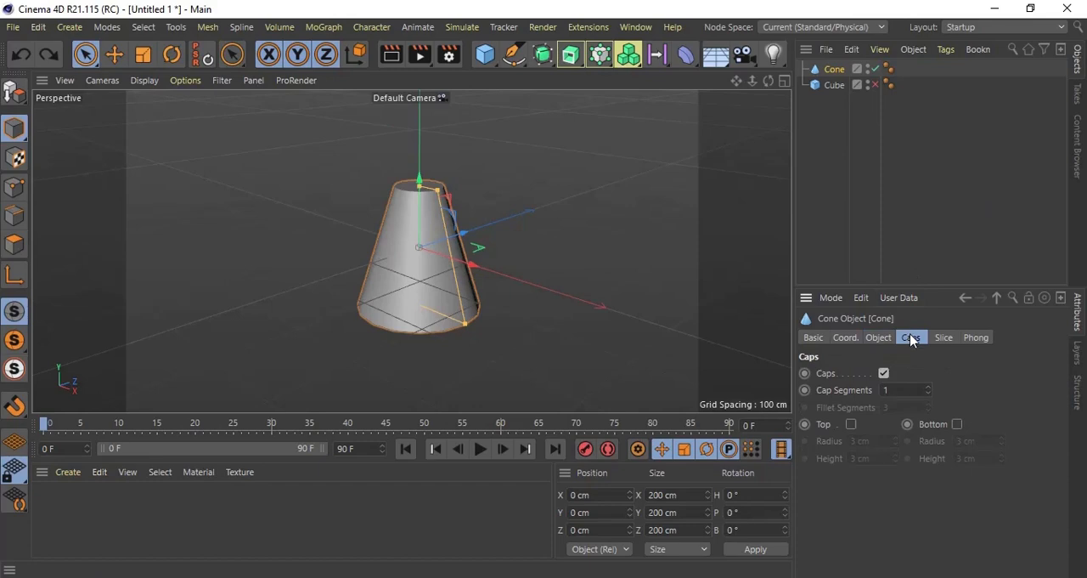
pyautogui.click(883, 373)
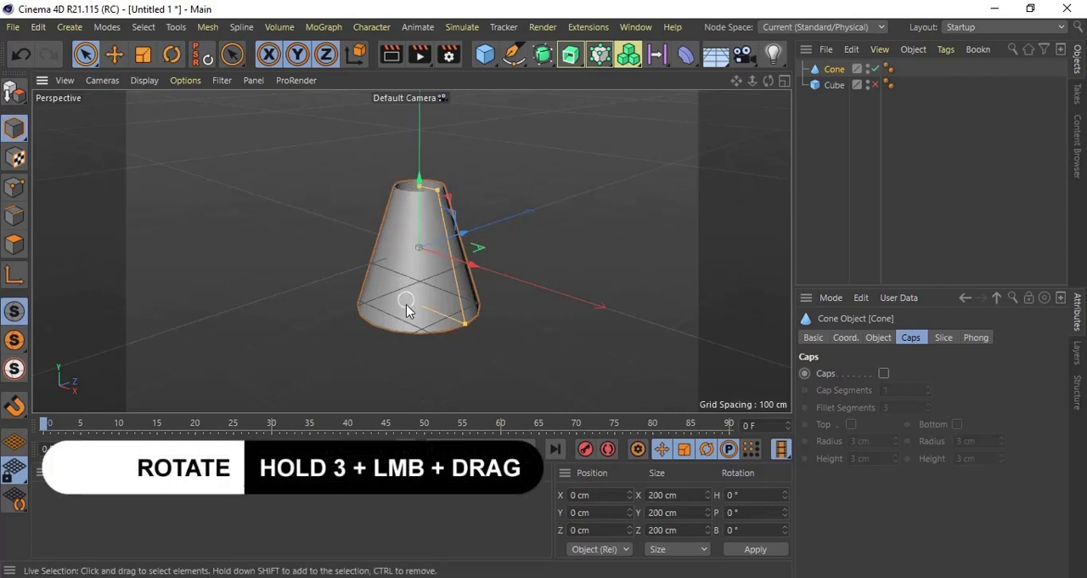
# Step: Examine the cone's open ends from different angles, undo the view rotations and restore the default framing
pyautogui.moveTo(413, 332); pyautogui.dragTo(408, 144)
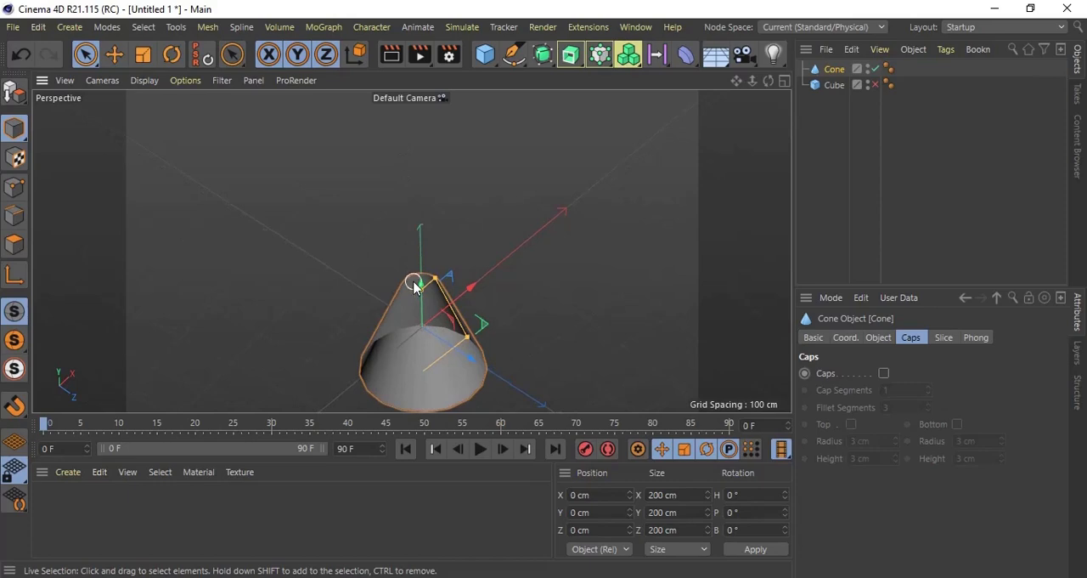
pyautogui.moveTo(422, 298); pyautogui.dragTo(422, 203)
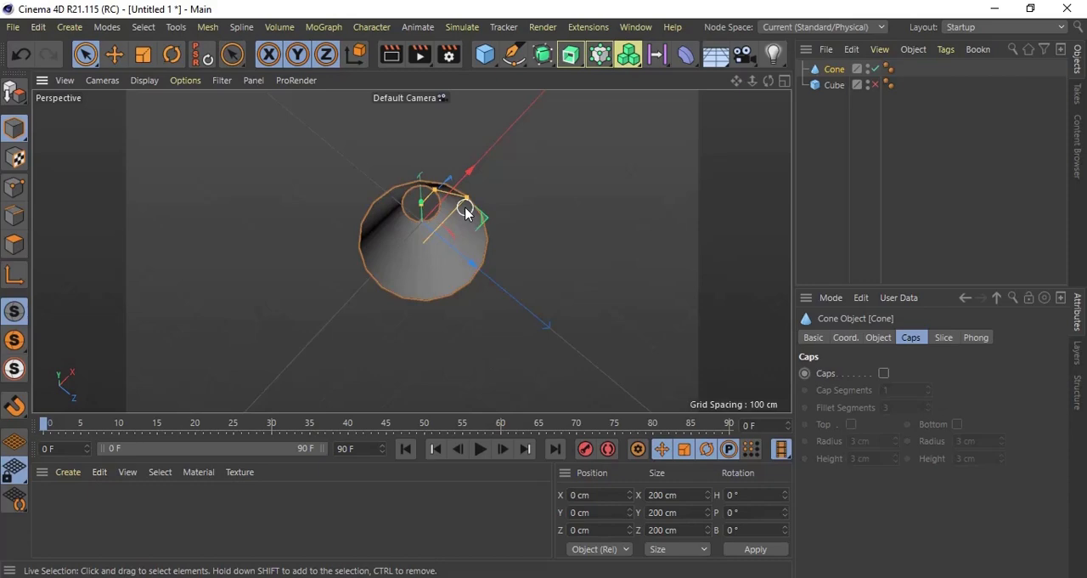
pyautogui.hotkey('ctrl', 'shift', 'z')
pyautogui.hotkey('ctrl', 'shift', 'z')
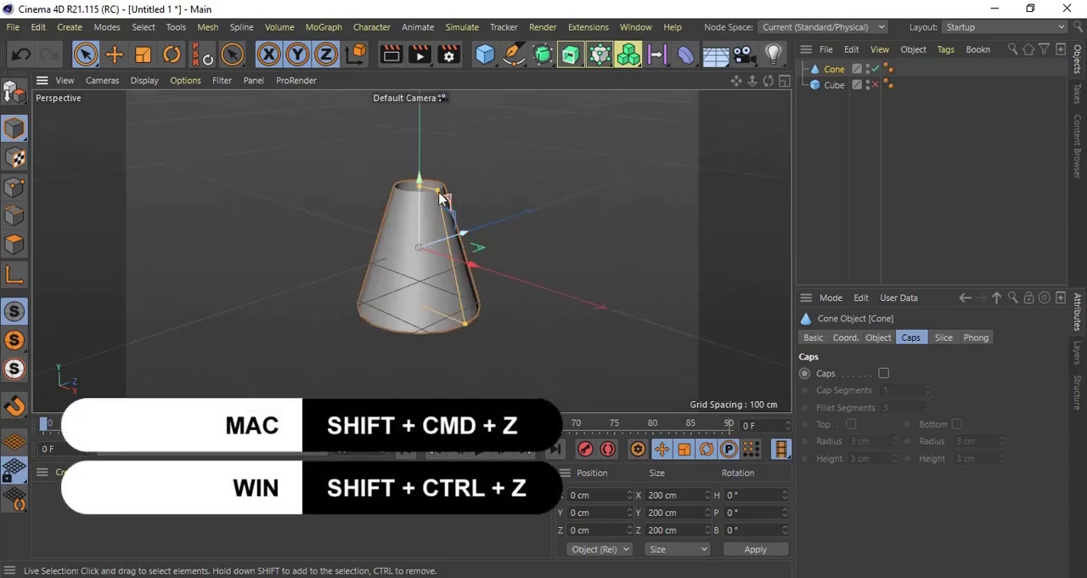
pyautogui.click(62, 83)
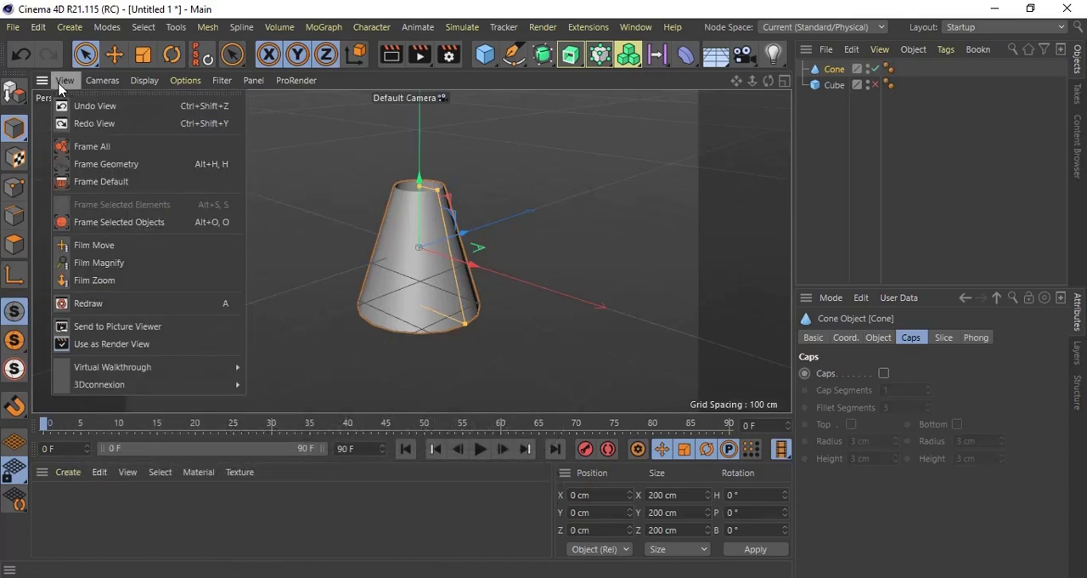
pyautogui.click(83, 183)
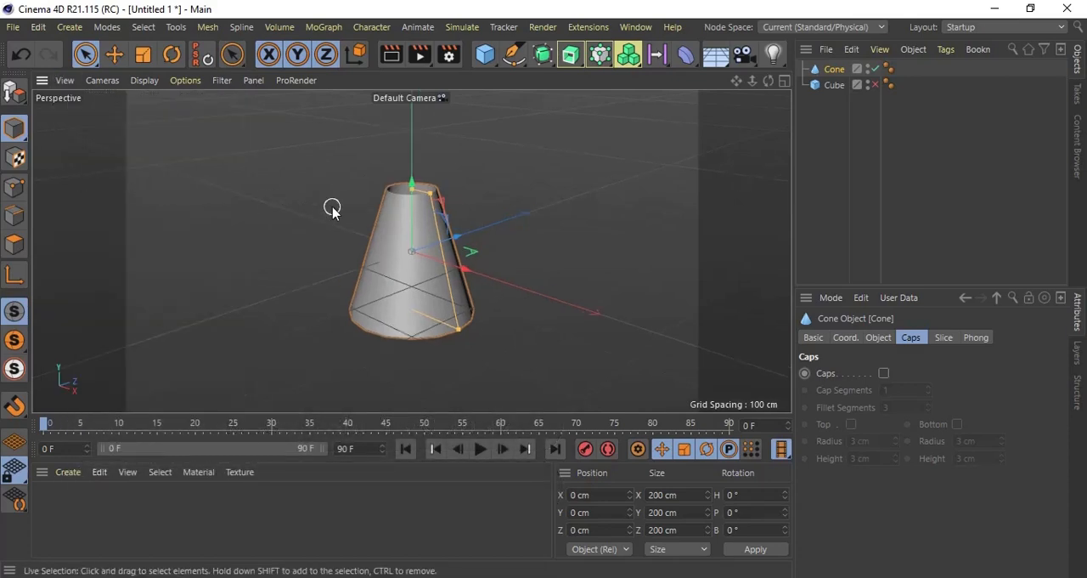
# Step: Compare the cone's attribute categories with the cube's and view the cube's Phong properties
pyautogui.click(834, 84)
pyautogui.click(835, 70)
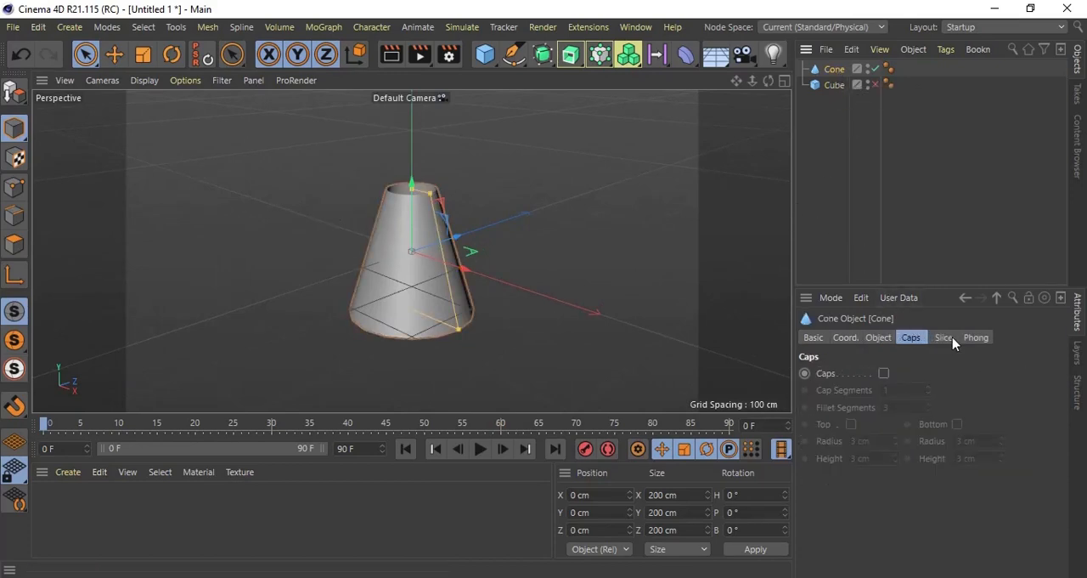
pyautogui.click(834, 85)
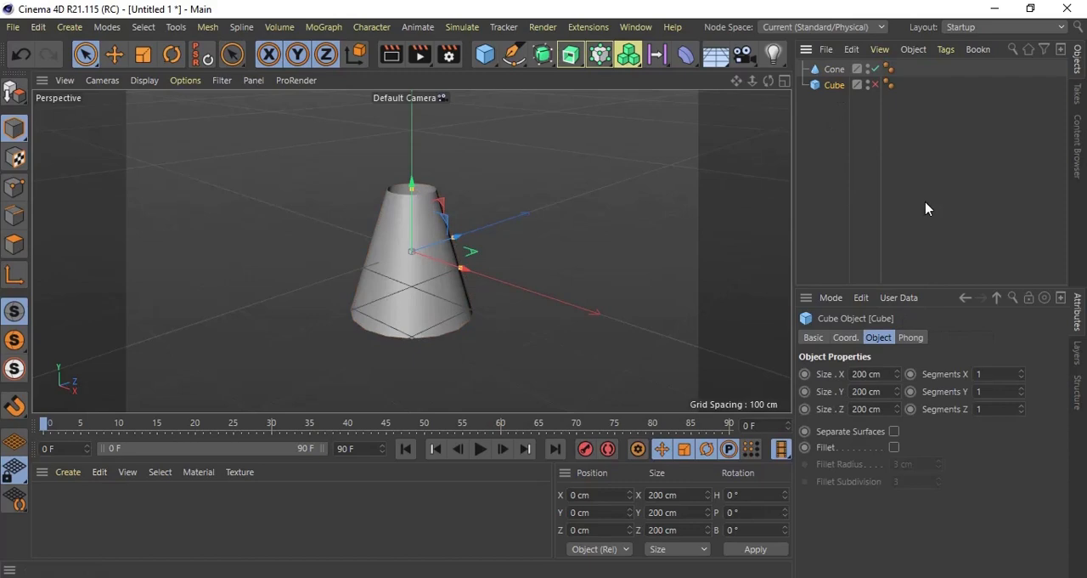
pyautogui.click(912, 338)
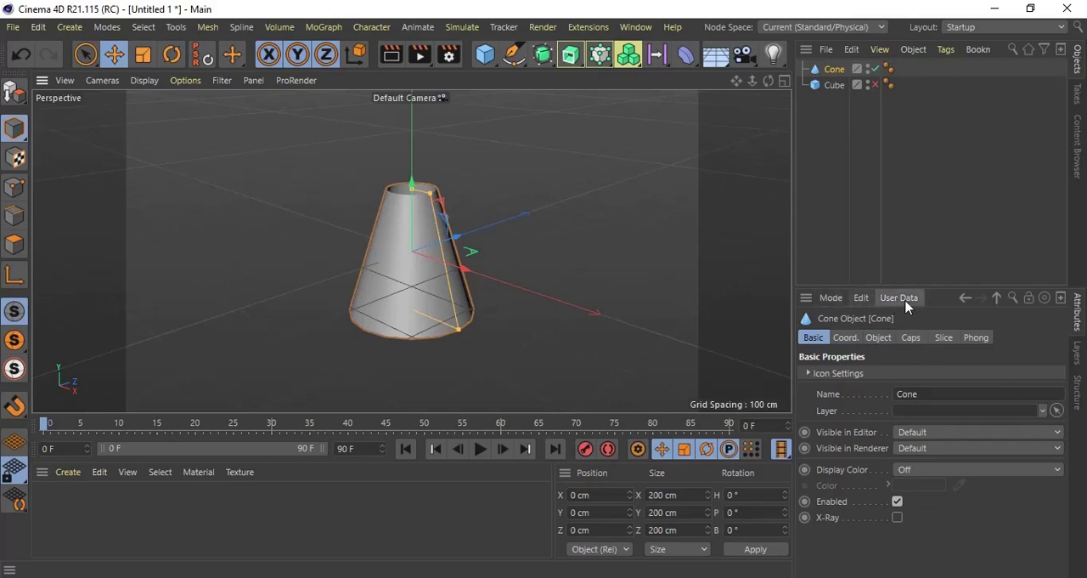
# Step: Switch the attribute display to Tool mode to view the Move tool's settings, and return it to Object mode
pyautogui.click(833, 298)
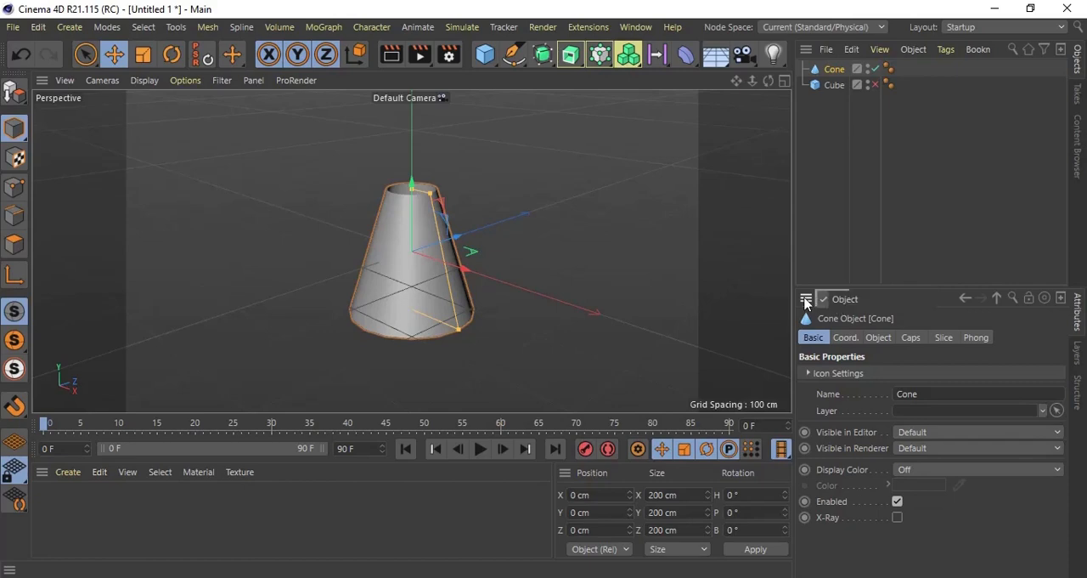
pyautogui.click(841, 301)
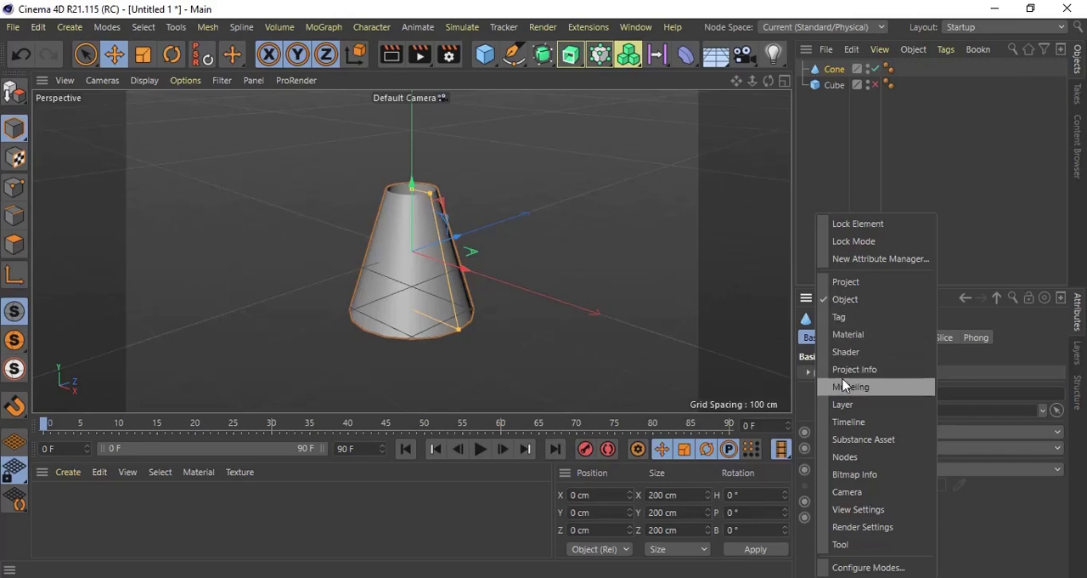
pyautogui.click(841, 544)
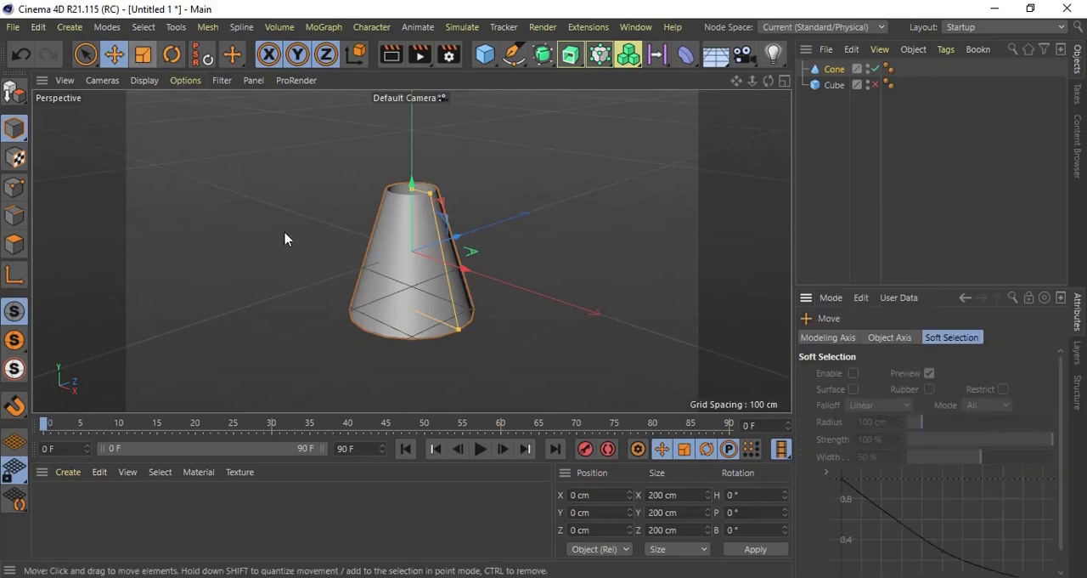
pyautogui.click(831, 299)
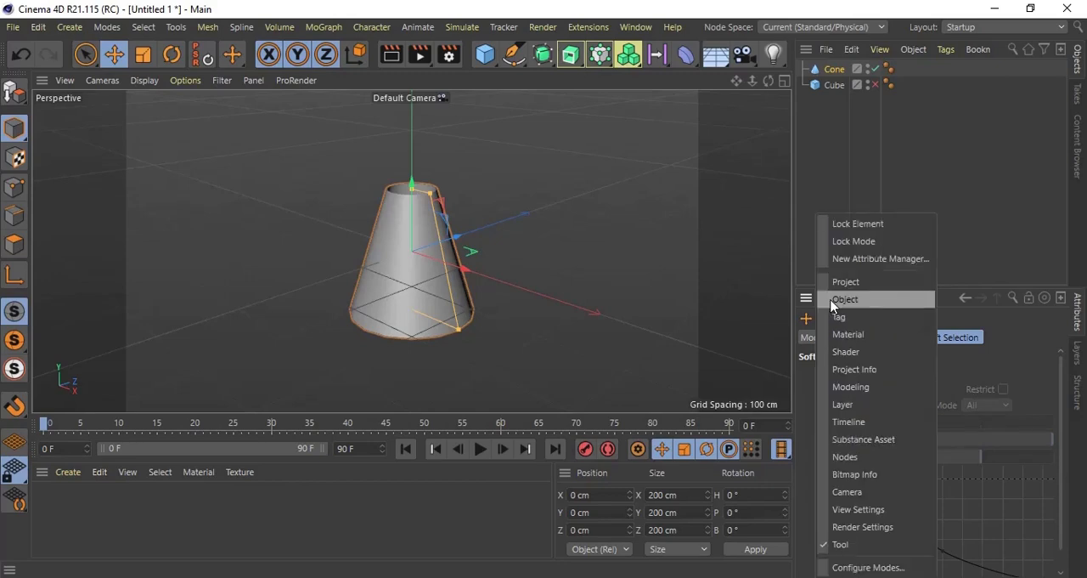
pyautogui.click(833, 302)
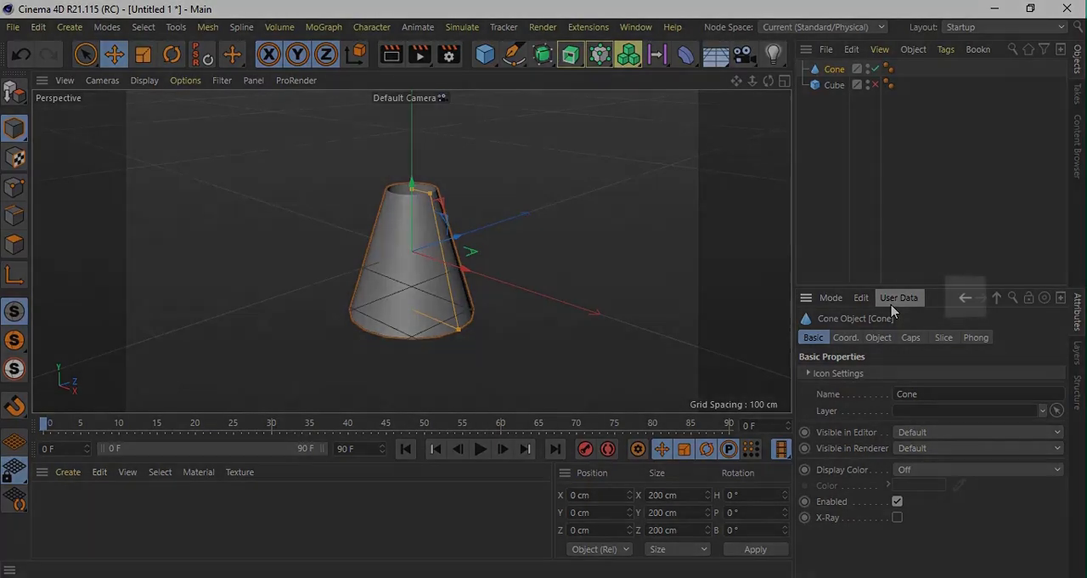
# Step: View the cone's user data options and step back through the attribute history to the project settings
pyautogui.click(892, 304)
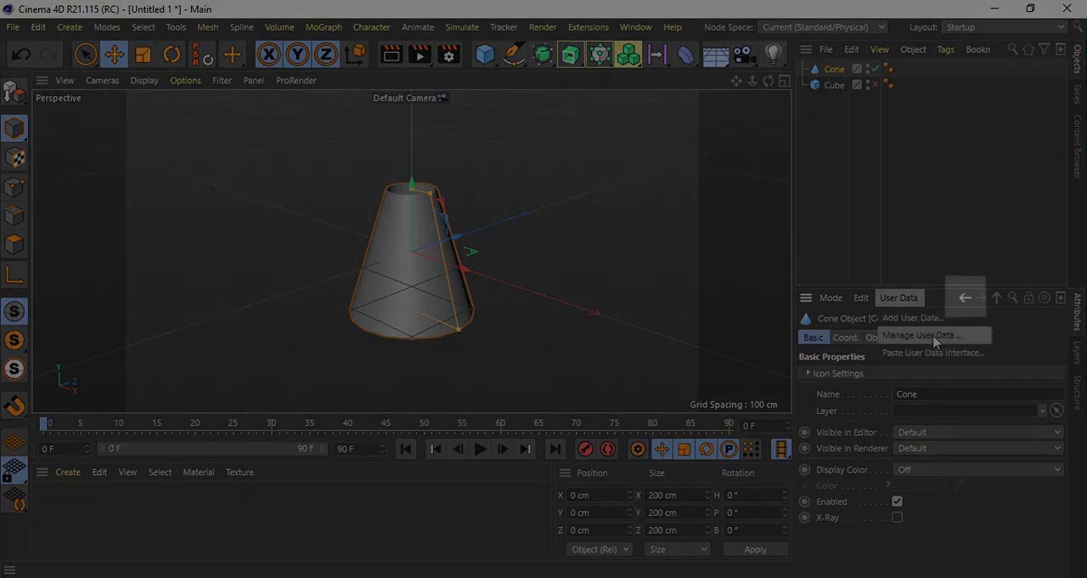
pyautogui.click(960, 304)
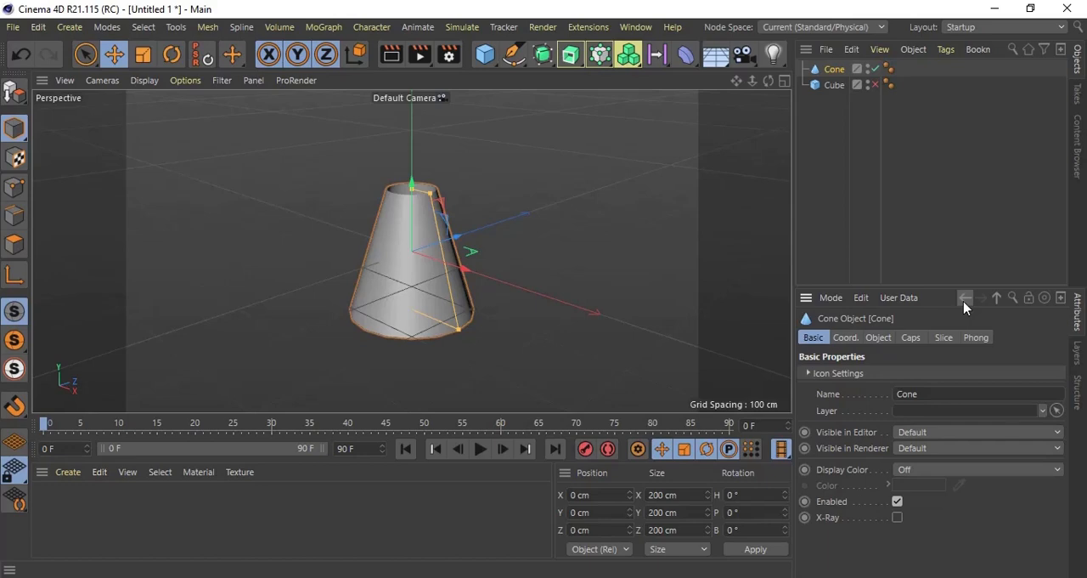
pyautogui.click(965, 301)
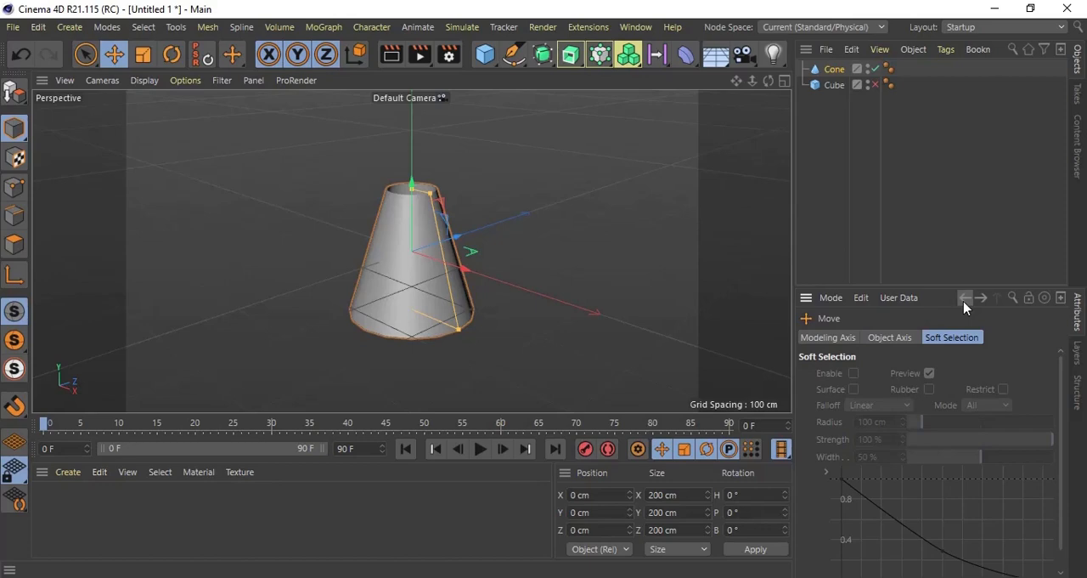
pyautogui.click(965, 301)
pyautogui.click(964, 301)
pyautogui.click(964, 303)
pyautogui.click(964, 303)
pyautogui.click(964, 304)
pyautogui.click(963, 304)
pyautogui.click(964, 305)
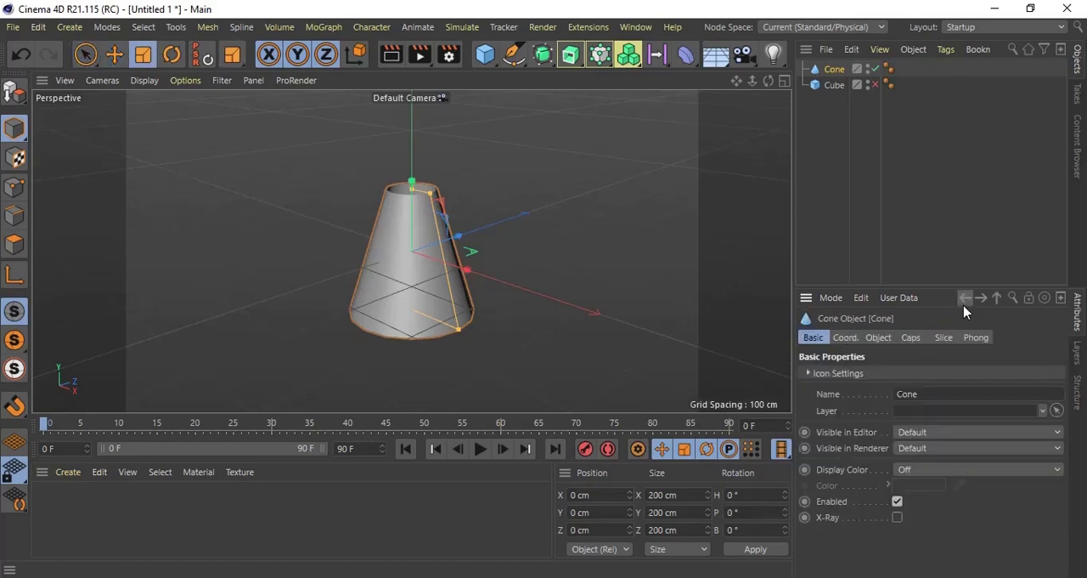
pyautogui.click(964, 304)
pyautogui.click(964, 304)
pyautogui.click(964, 304)
pyautogui.click(964, 304)
pyautogui.click(964, 305)
pyautogui.click(964, 304)
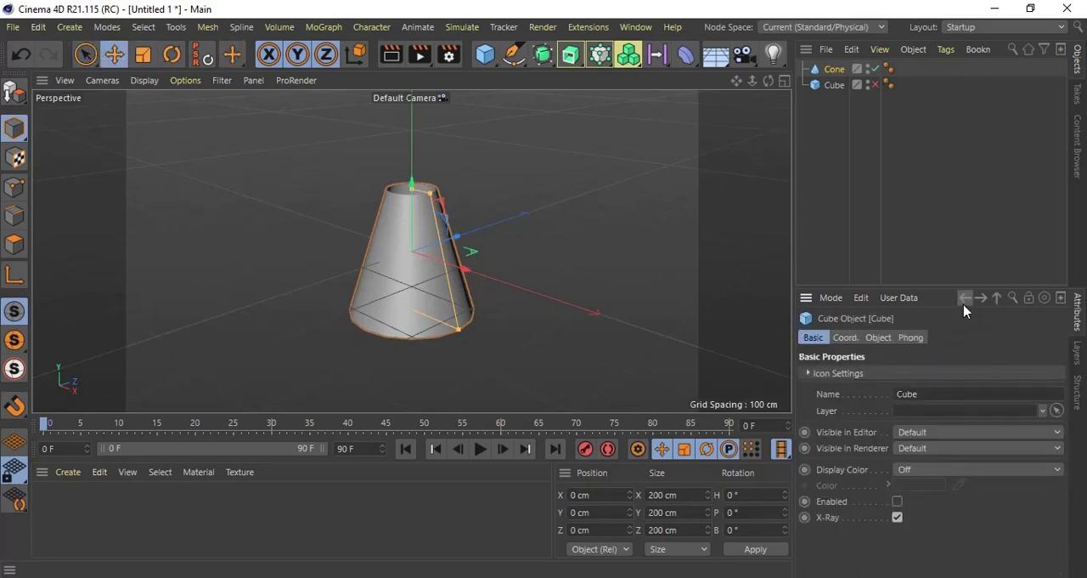
pyautogui.click(964, 304)
pyautogui.click(964, 304)
pyautogui.click(964, 304)
pyautogui.click(964, 304)
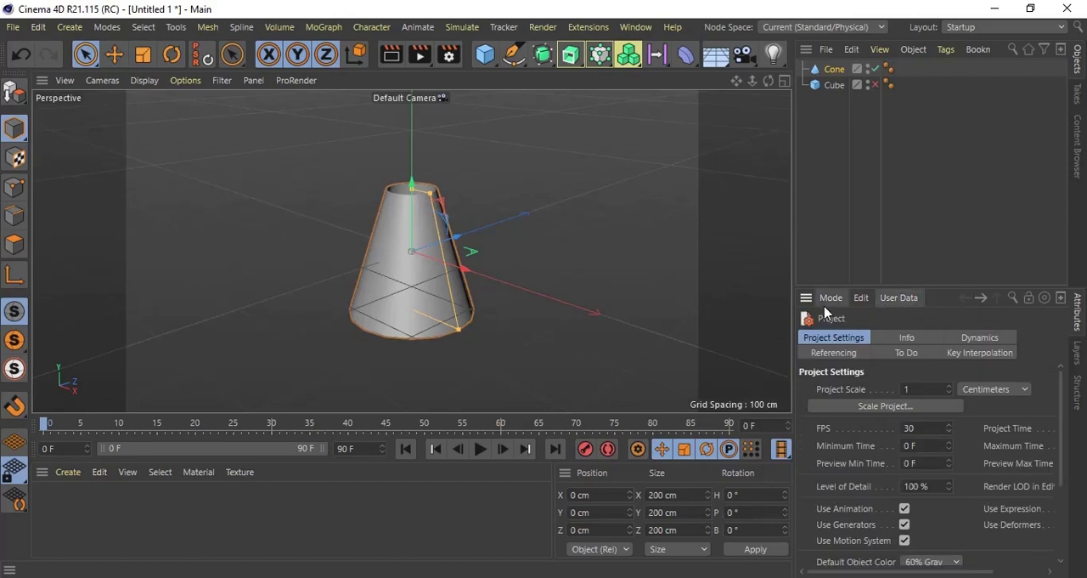
# Step: Step forward through the attribute history to the cube's basic properties
pyautogui.click(981, 298)
pyautogui.click(981, 298)
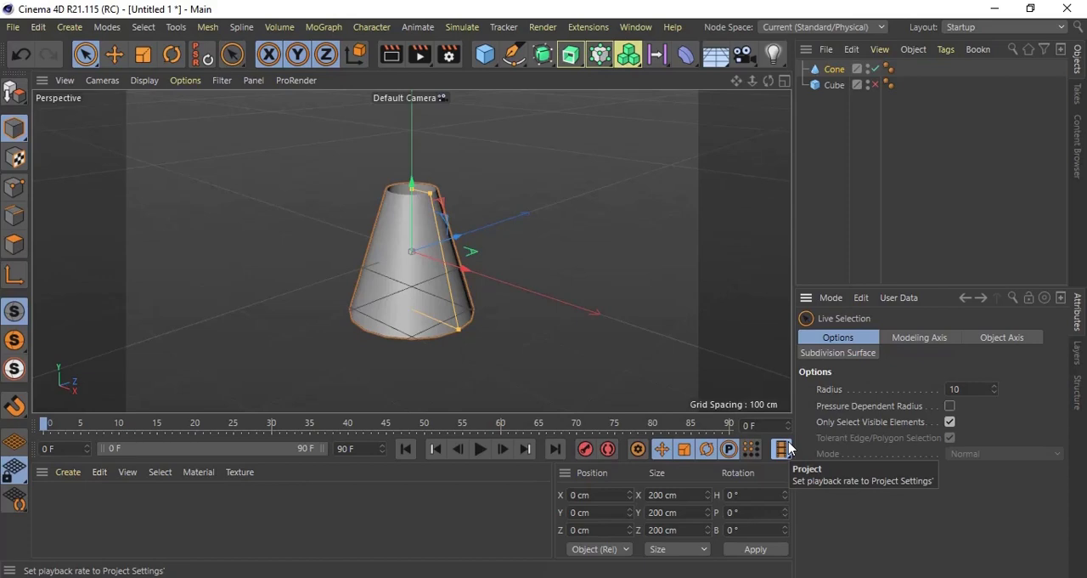
pyautogui.click(985, 300)
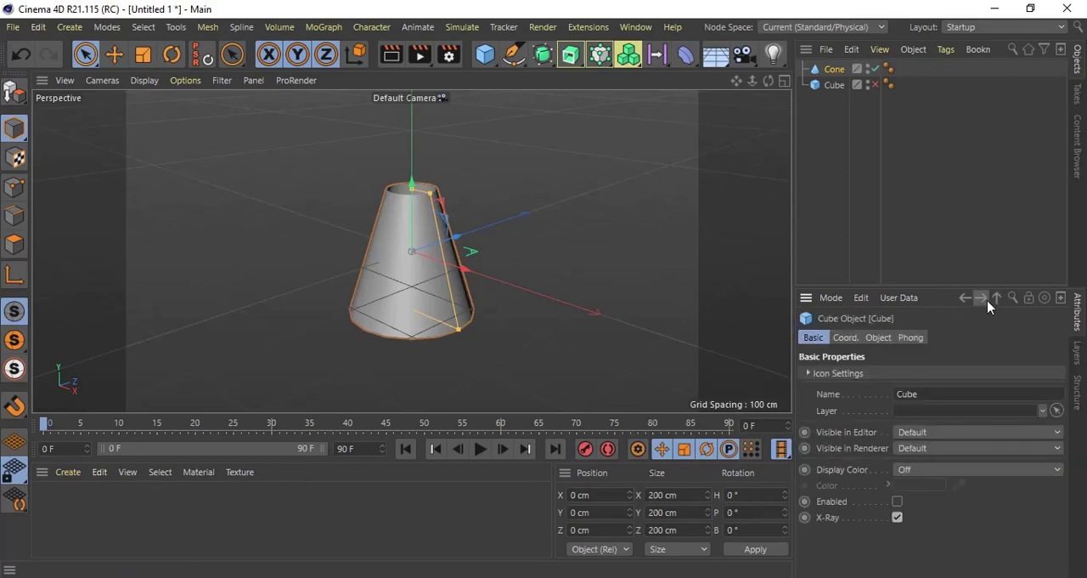
# Step: Show and hide the attribute search field, and try locking the attribute display to the cube before unlocking it
pyautogui.click(1012, 299)
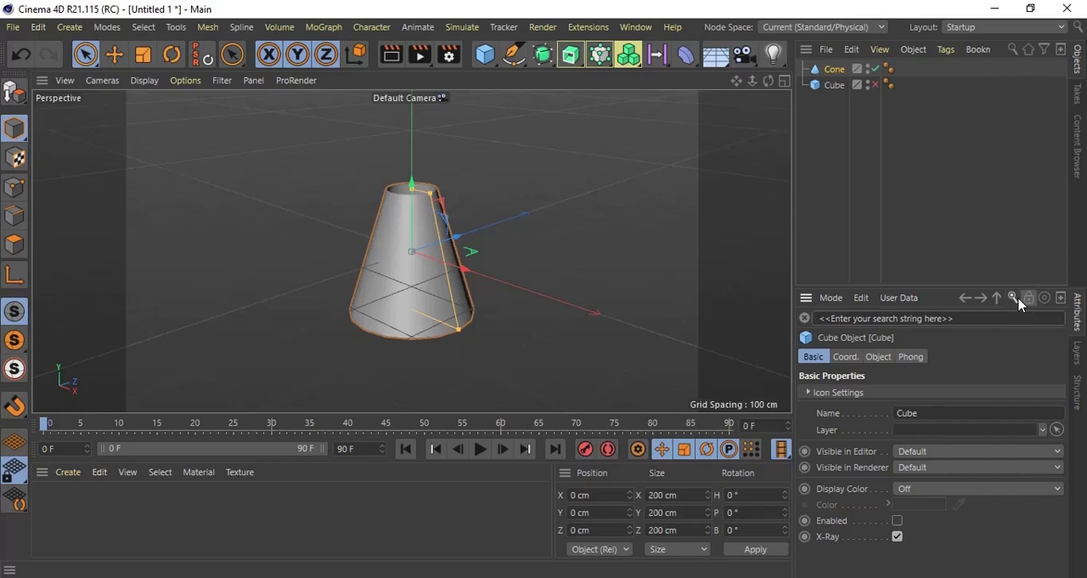
pyautogui.click(1017, 298)
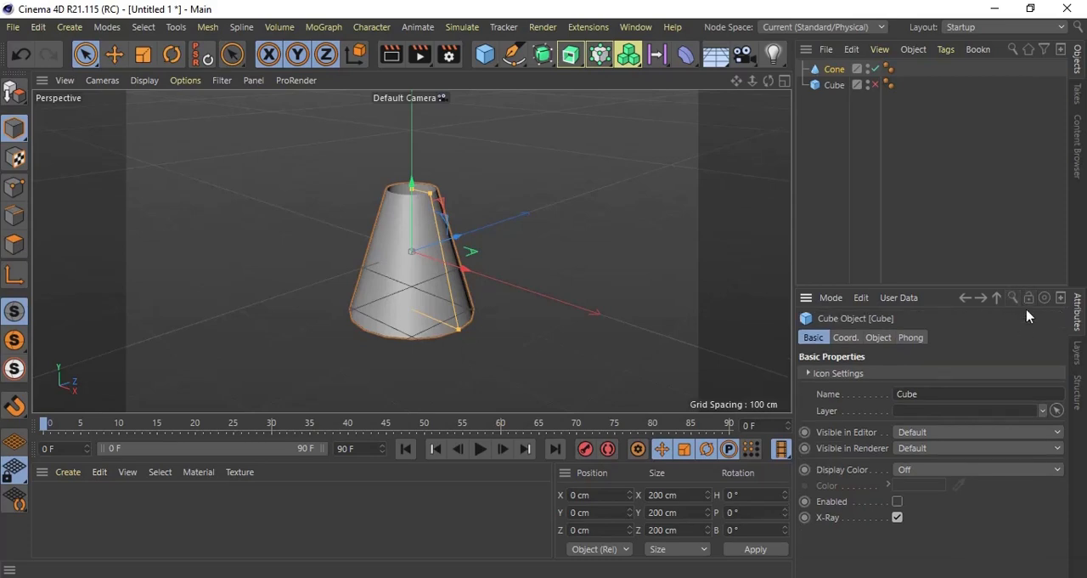
pyautogui.click(1027, 299)
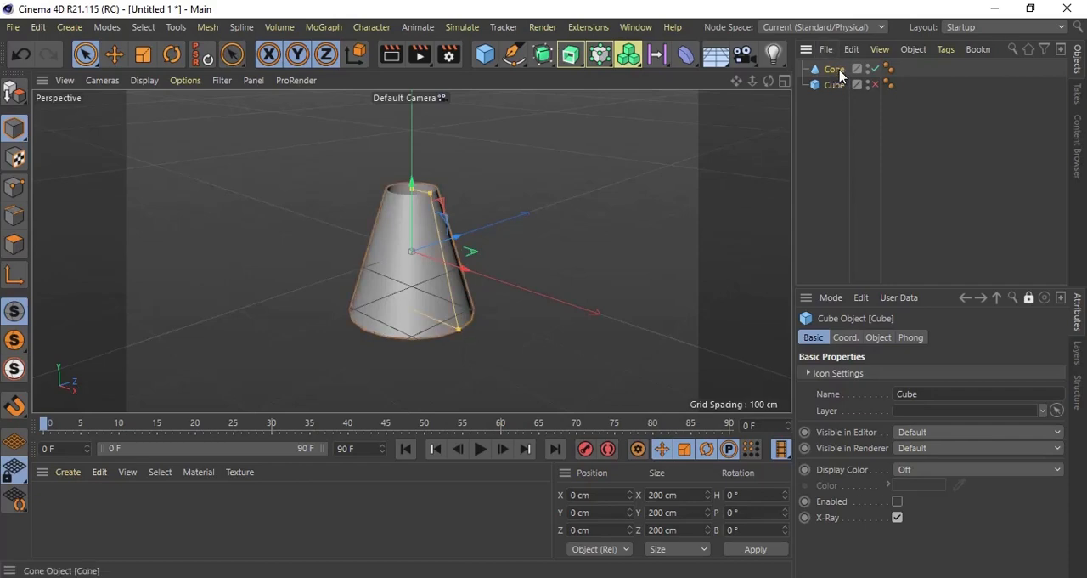
pyautogui.click(1028, 298)
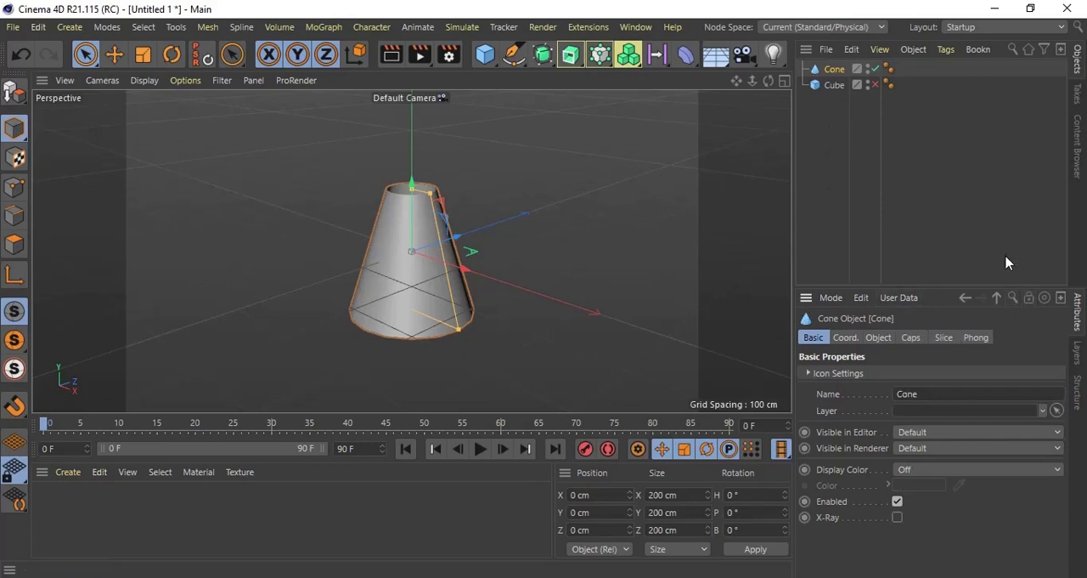
# Step: Open the cone's attributes in a separate window, move it over the viewport and close it
pyautogui.click(1060, 298)
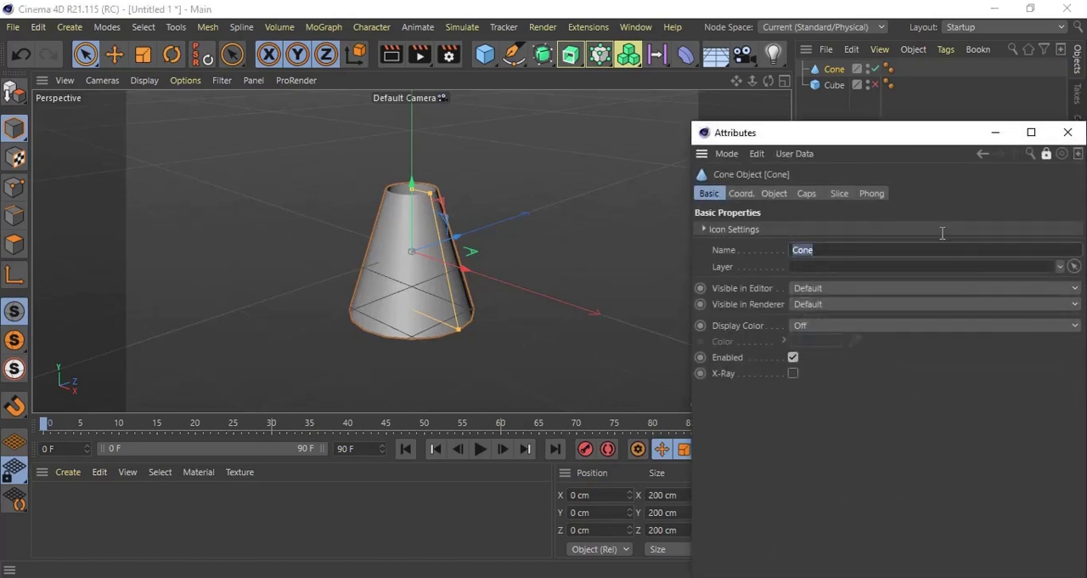
pyautogui.moveTo(853, 136); pyautogui.dragTo(502, 87)
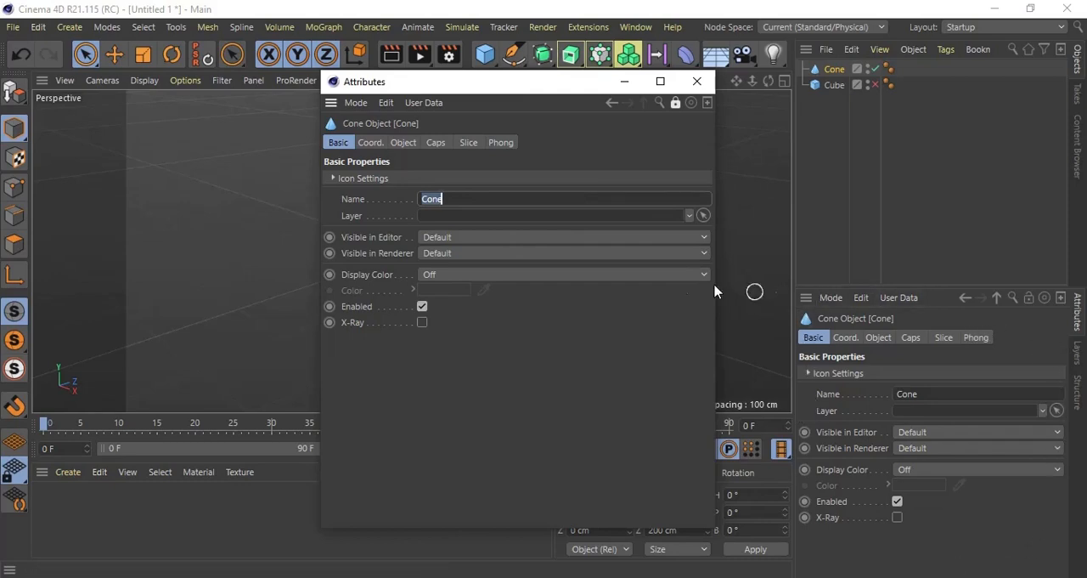
pyautogui.click(696, 84)
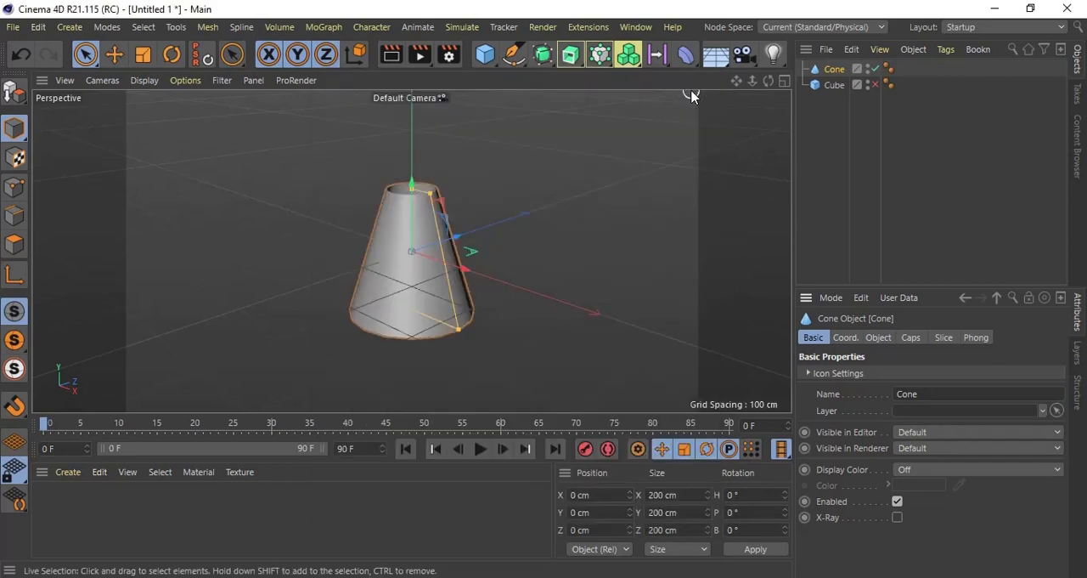